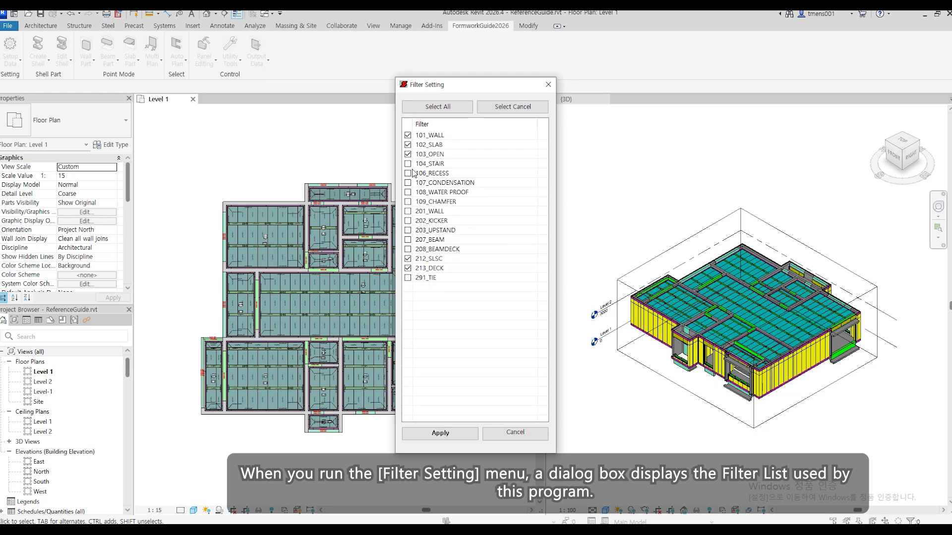
Turn on every filter in the Filter Setting list for the Level 1 floor plan and apply it.
click(438, 106)
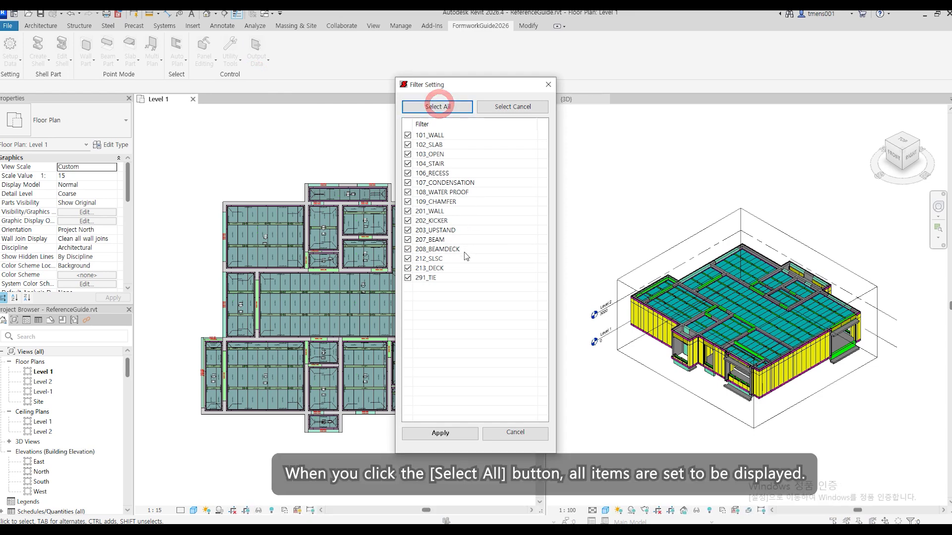
click(425, 436)
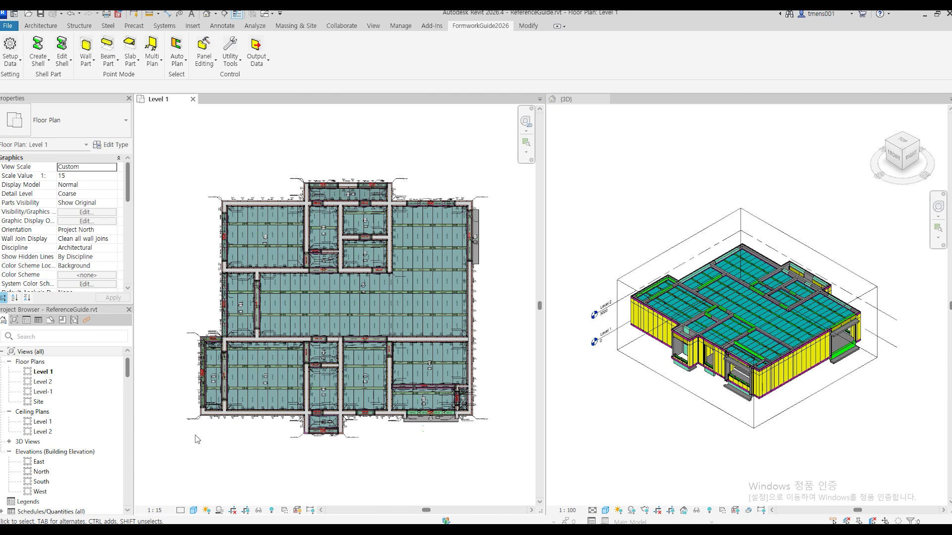
scroll(251, 393, up, 5)
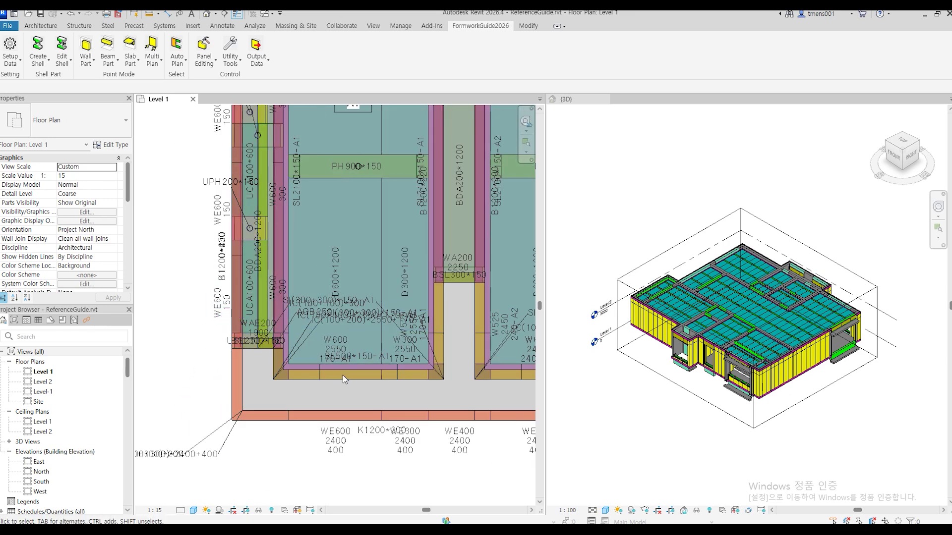
scroll(290, 404, down, 3)
scroll(291, 408, down, 1)
scroll(323, 406, down, 1)
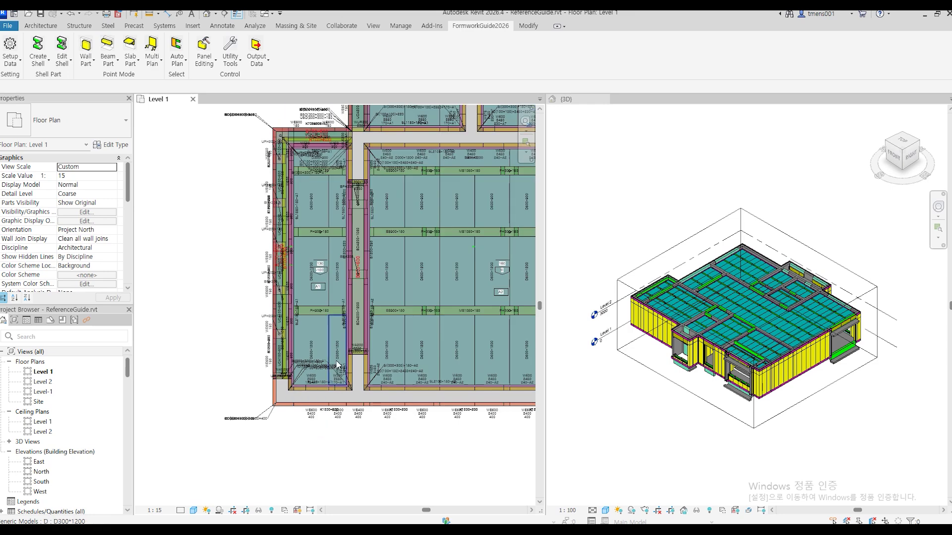
Switch off the 213_DECK filter for the Level 1 floor plan with Filter Setting.
click(231, 59)
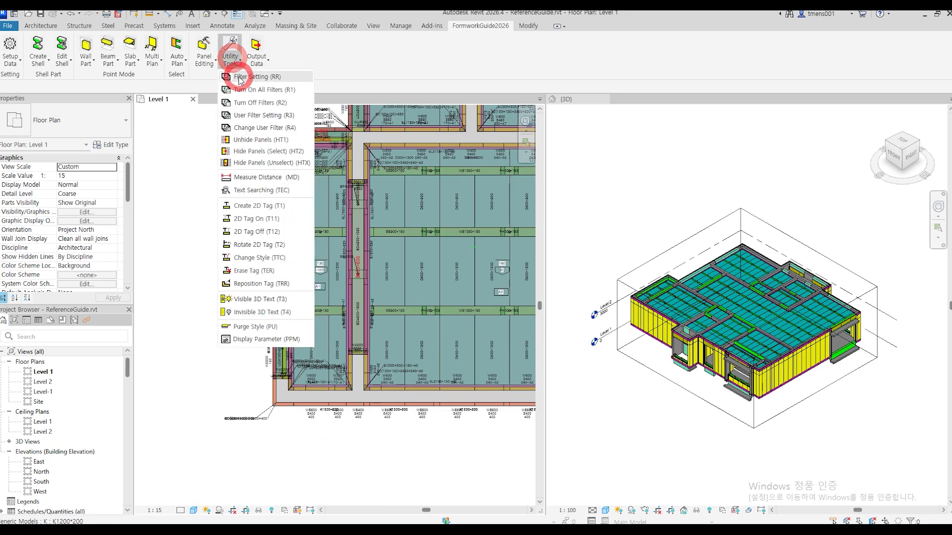
click(238, 77)
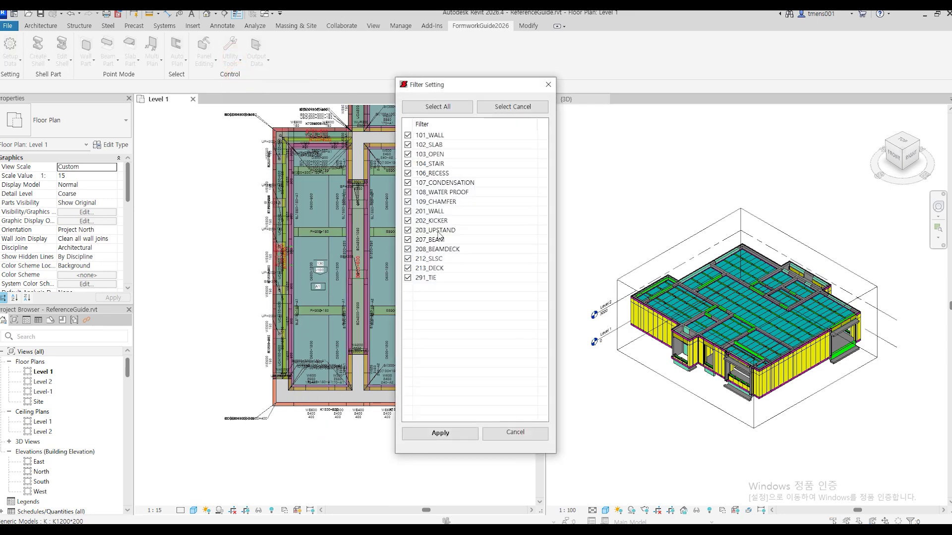
click(442, 269)
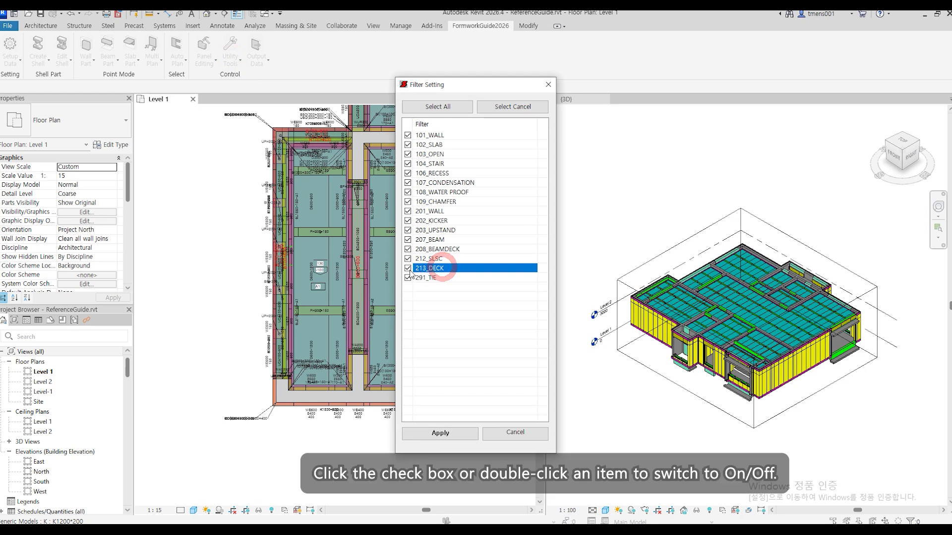
click(408, 269)
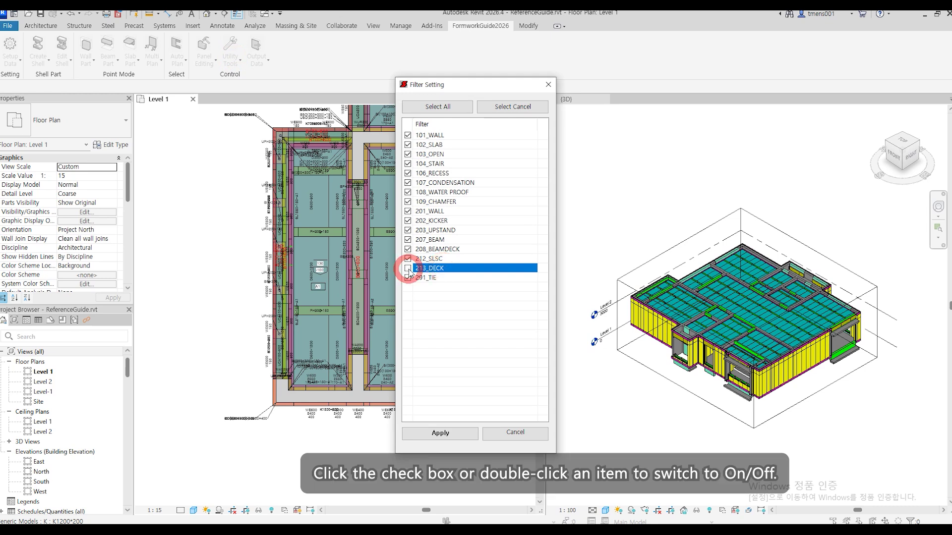
double_click(461, 272)
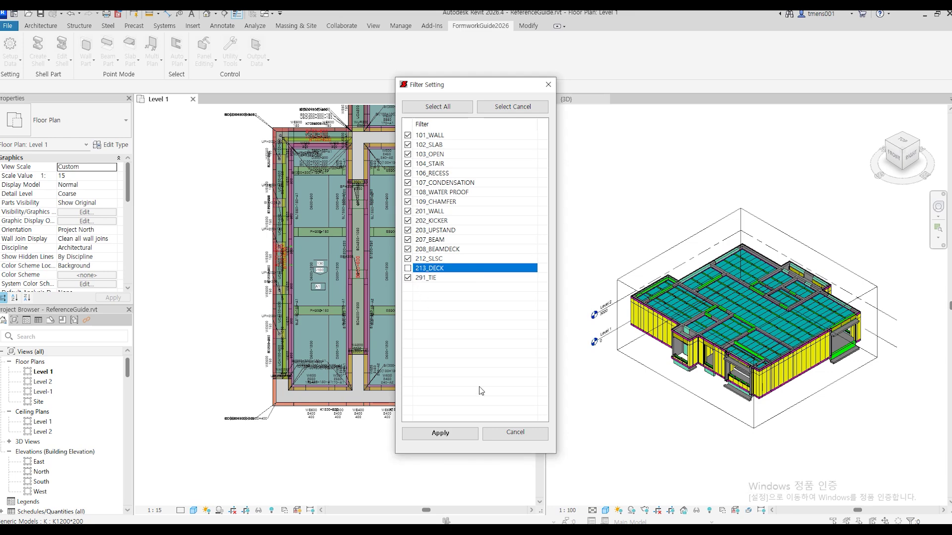
click(464, 434)
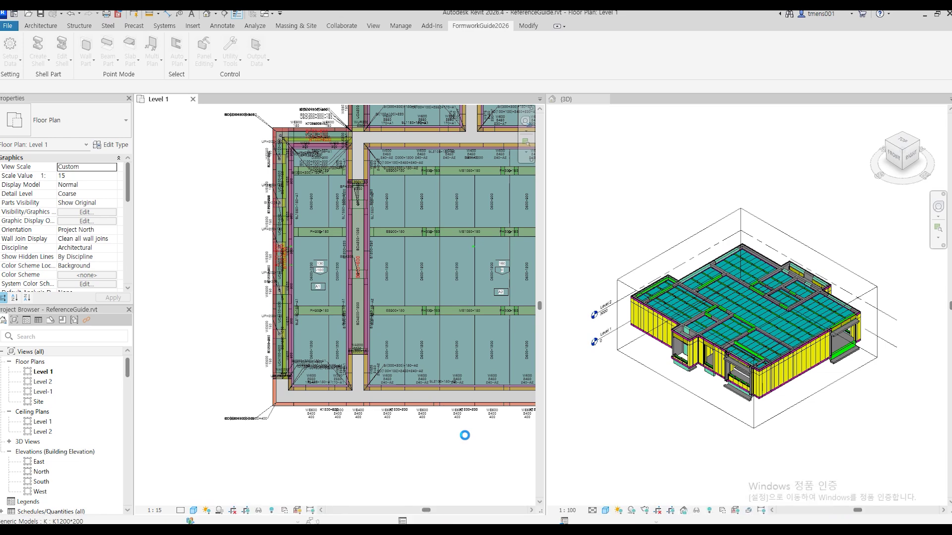
middle_drag(459, 285, 318, 341)
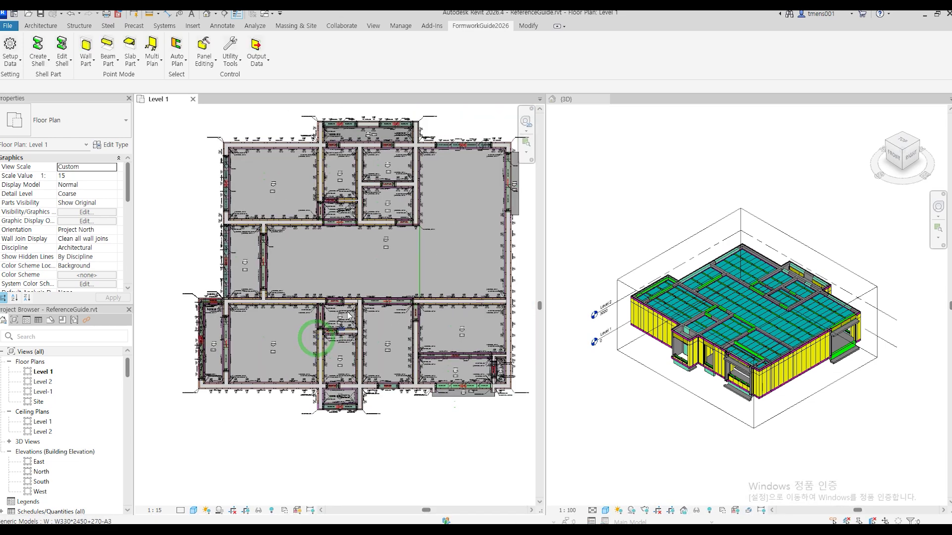
Activate the 3D view and switch off its 213_DECK filter with Filter Setting.
click(693, 433)
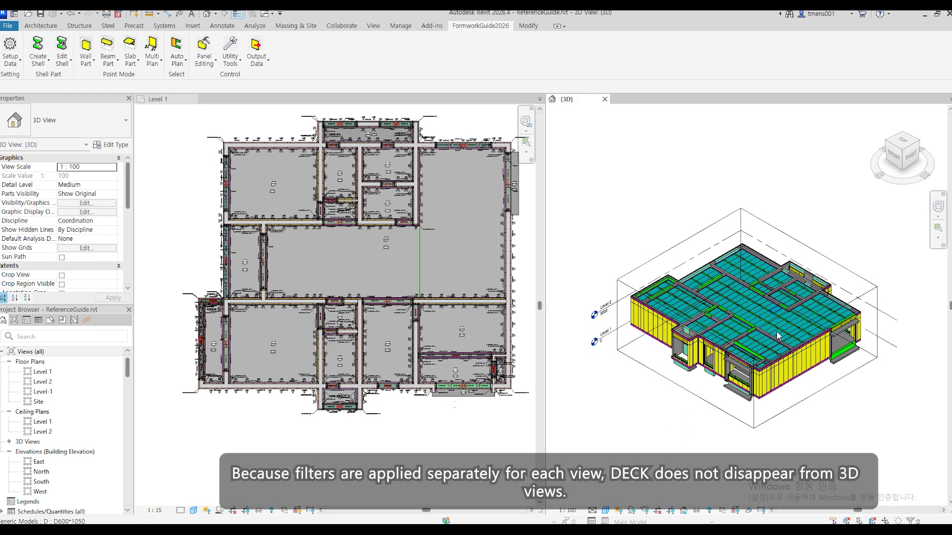
click(668, 445)
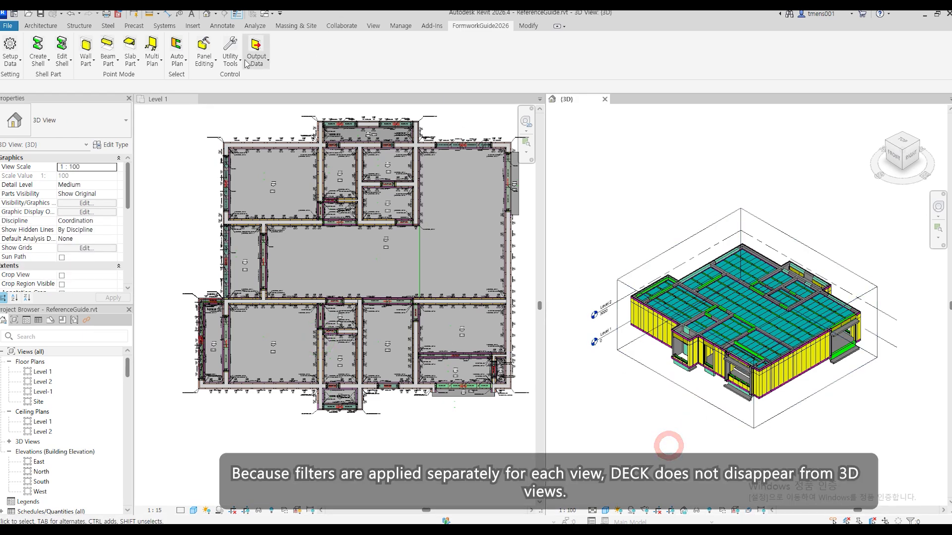
click(230, 52)
click(247, 80)
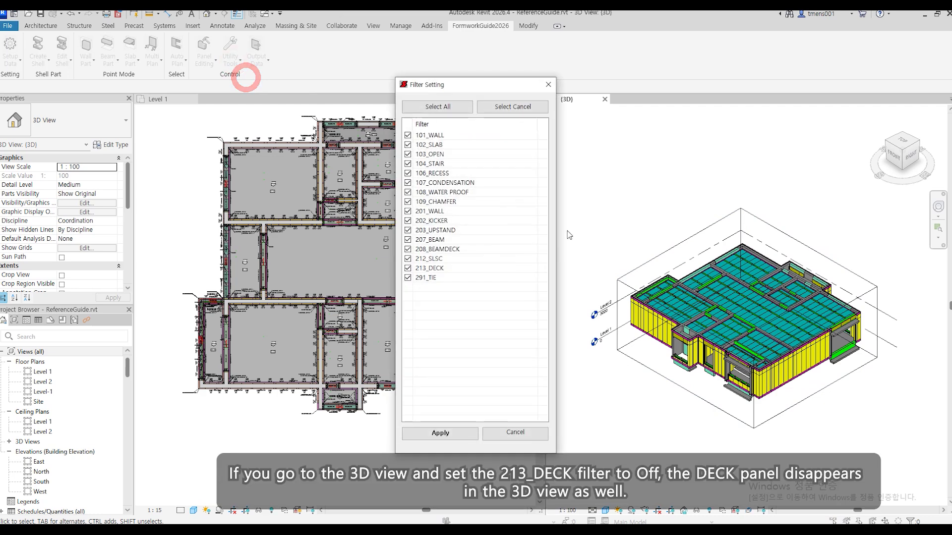
drag(504, 85, 779, 120)
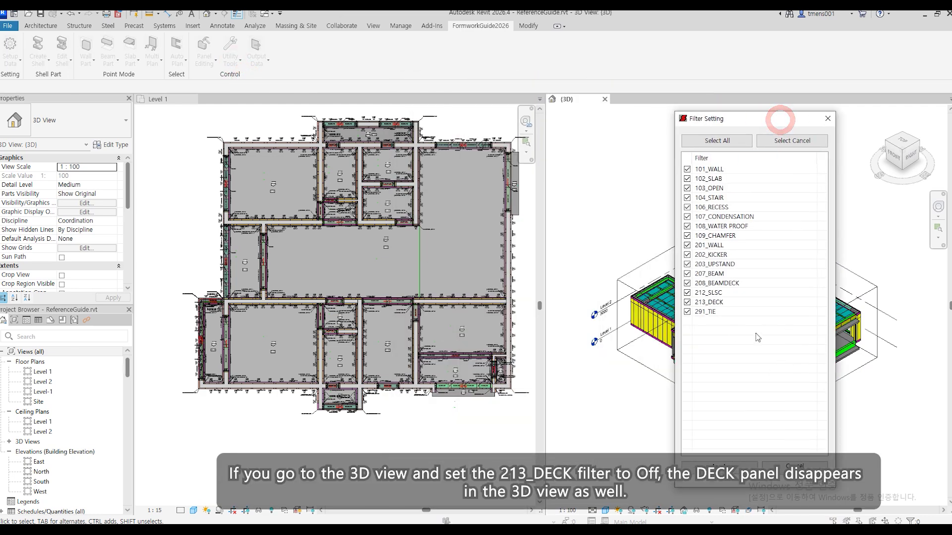
click(720, 301)
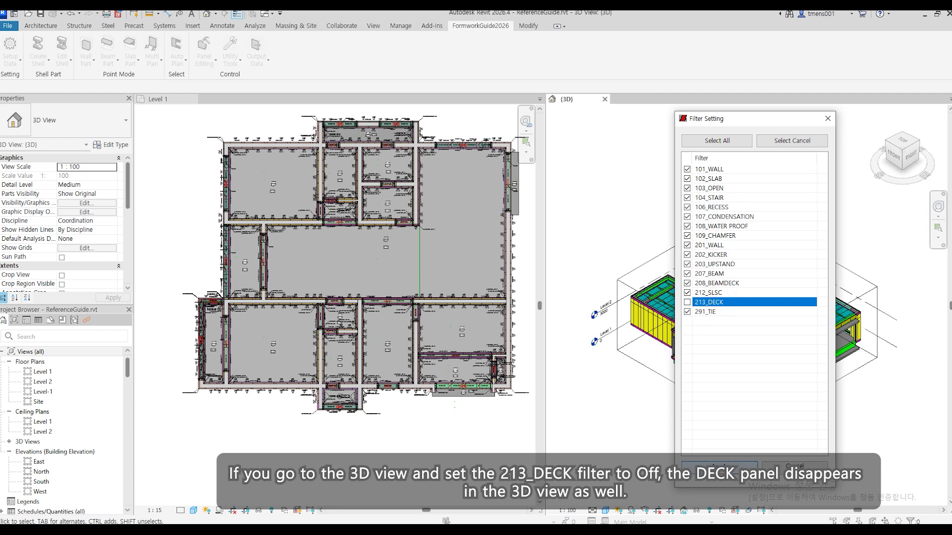
click(741, 468)
click(669, 425)
scroll(725, 356, up, 2)
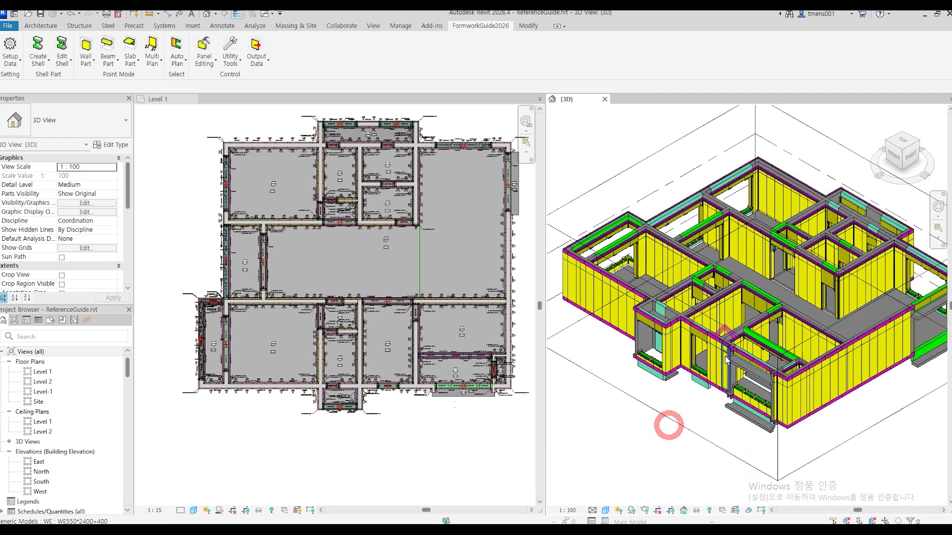
scroll(733, 374, down, 3)
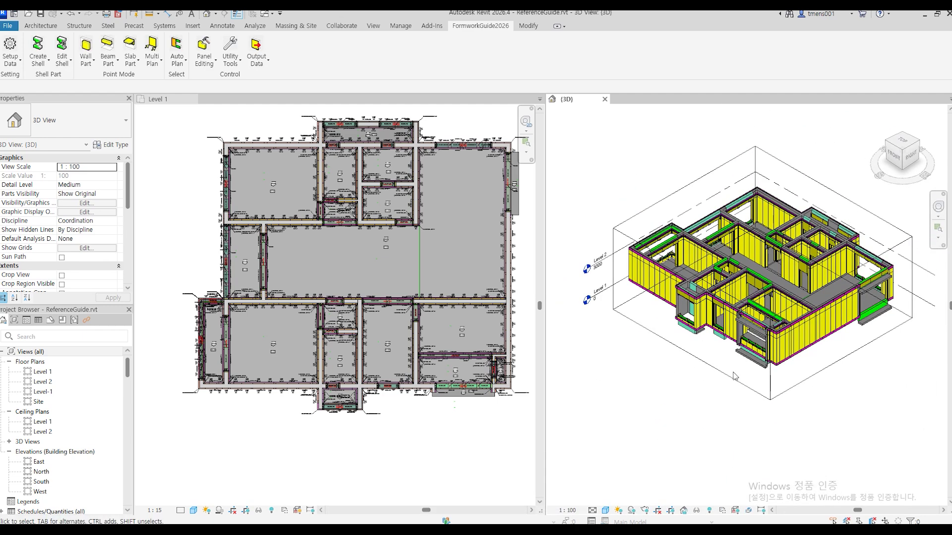
Return to the Level 1 floor plan and switch off its 208_BEAMDECK filter with Filter Setting.
click(373, 446)
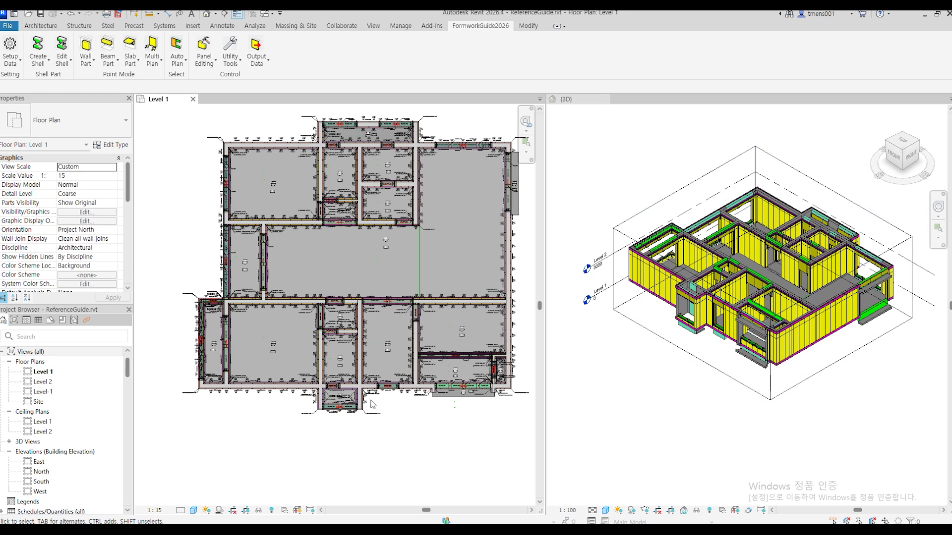
click(238, 63)
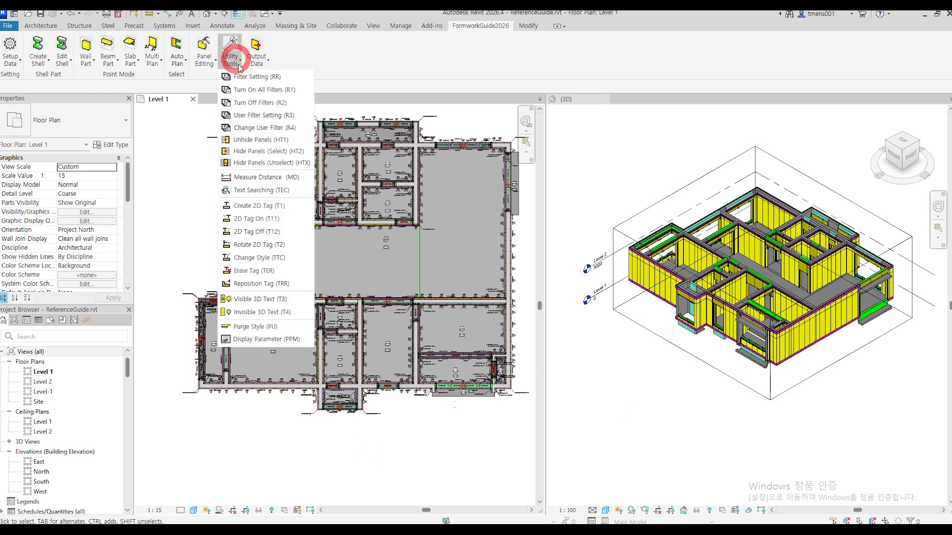
click(240, 76)
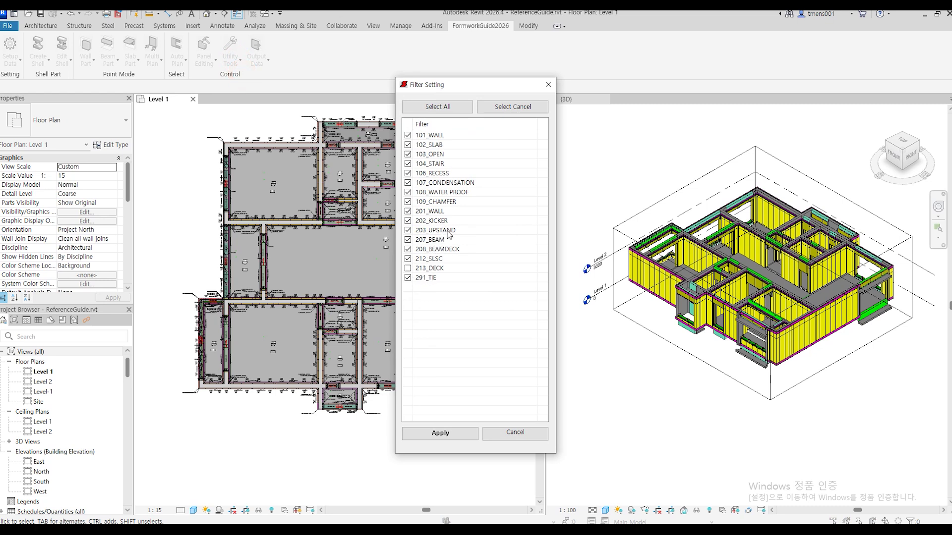
click(449, 250)
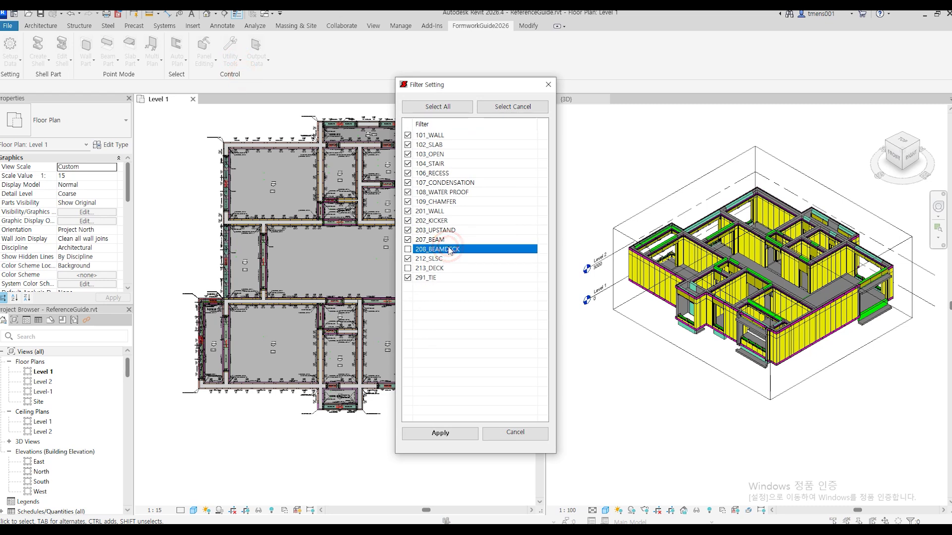
click(441, 434)
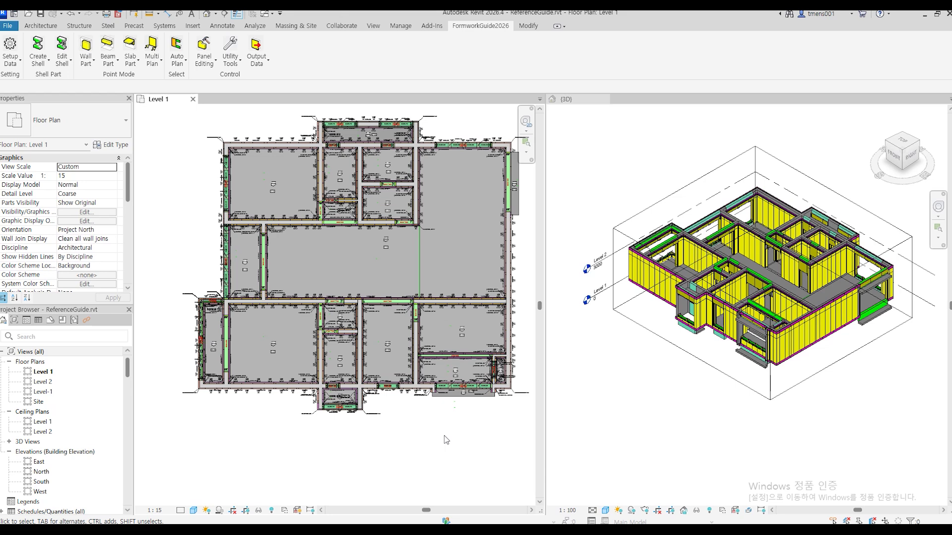
click(445, 437)
Switch off the 208_BEAMDECK filter for the 3D view and inspect the beam undersides around the openings.
click(645, 380)
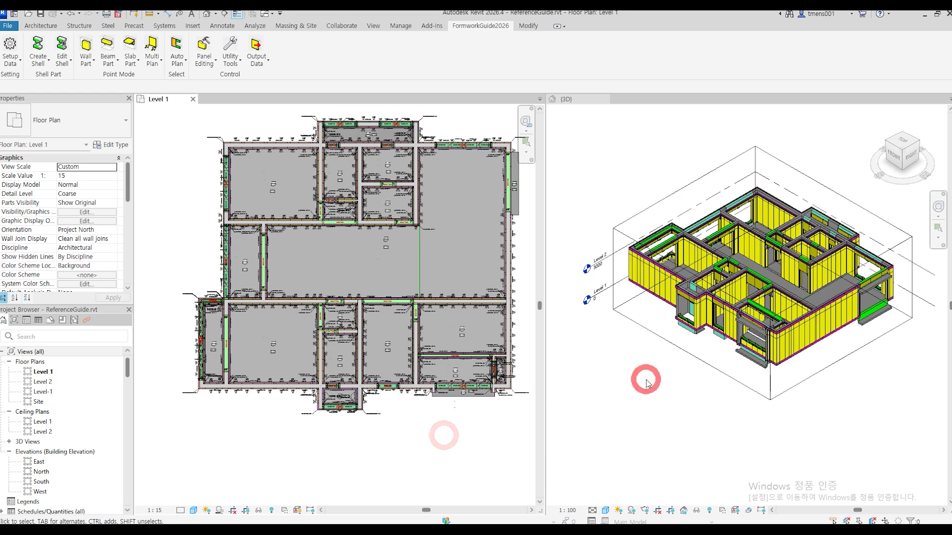
scroll(658, 261, up, 5)
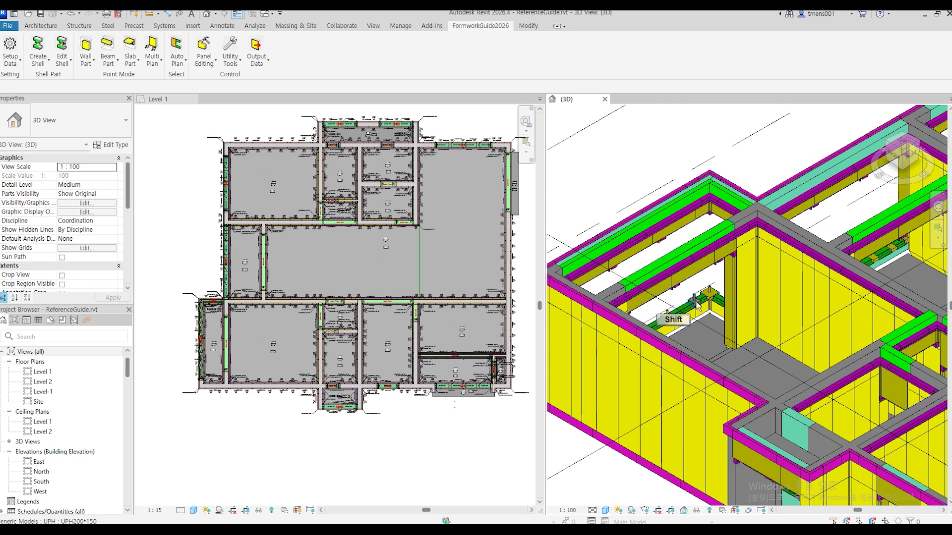
scroll(691, 337, down, 5)
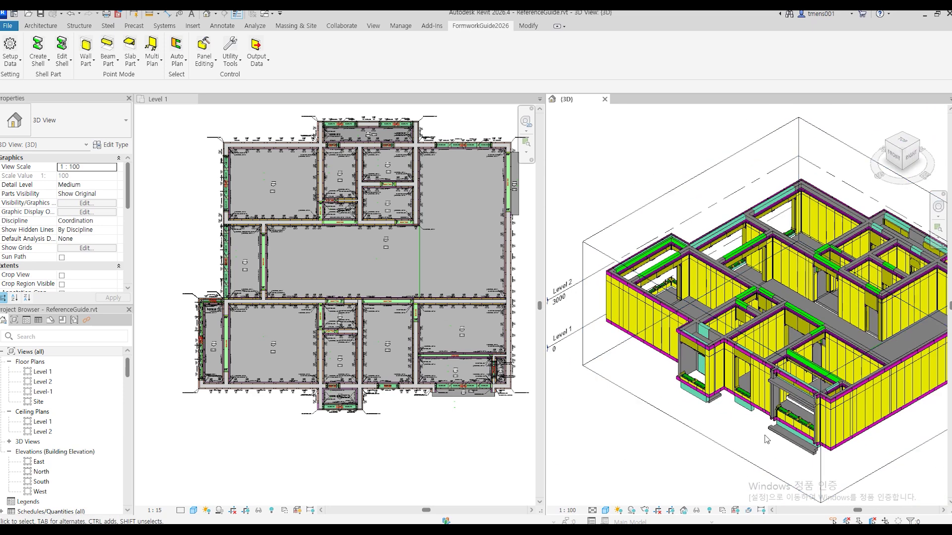
click(229, 67)
click(237, 77)
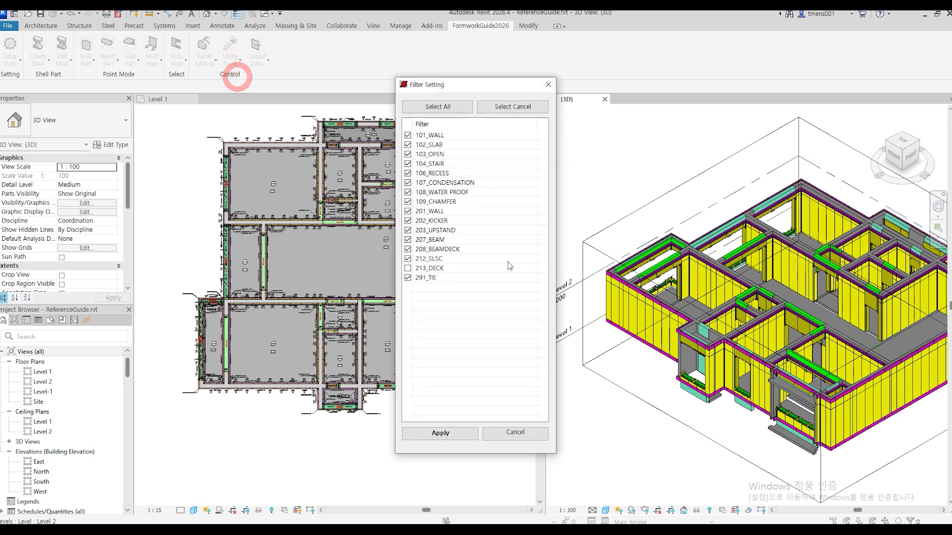
click(443, 250)
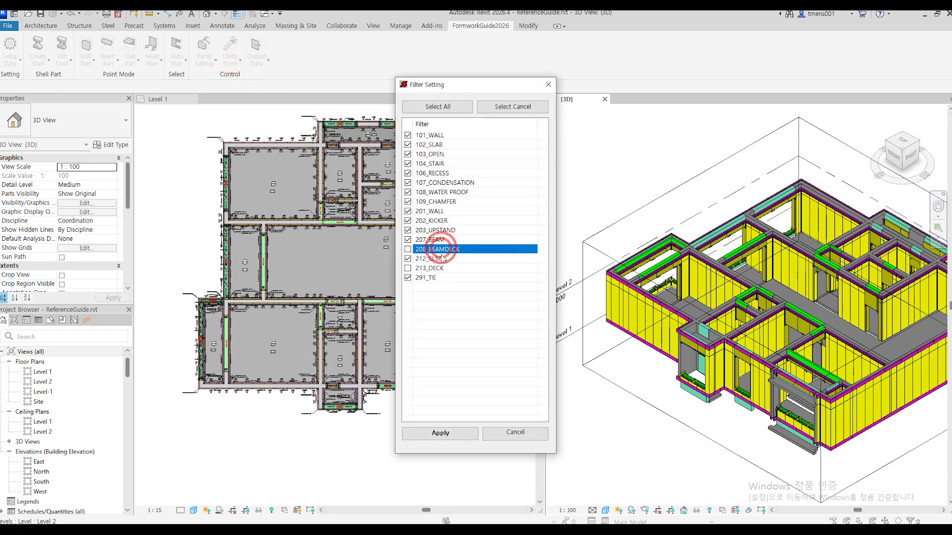
click(457, 435)
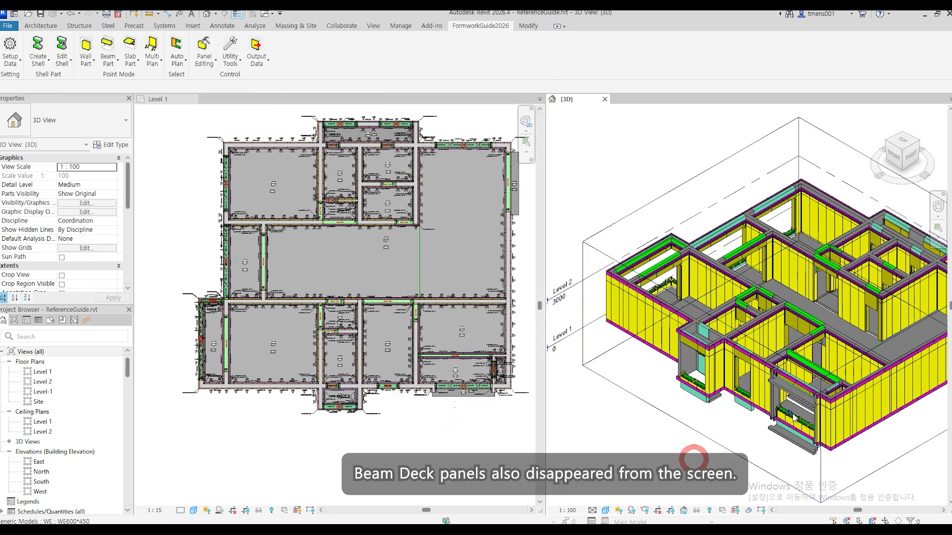
shift+middle_drag(694, 456, 807, 286)
scroll(773, 302, up, 8)
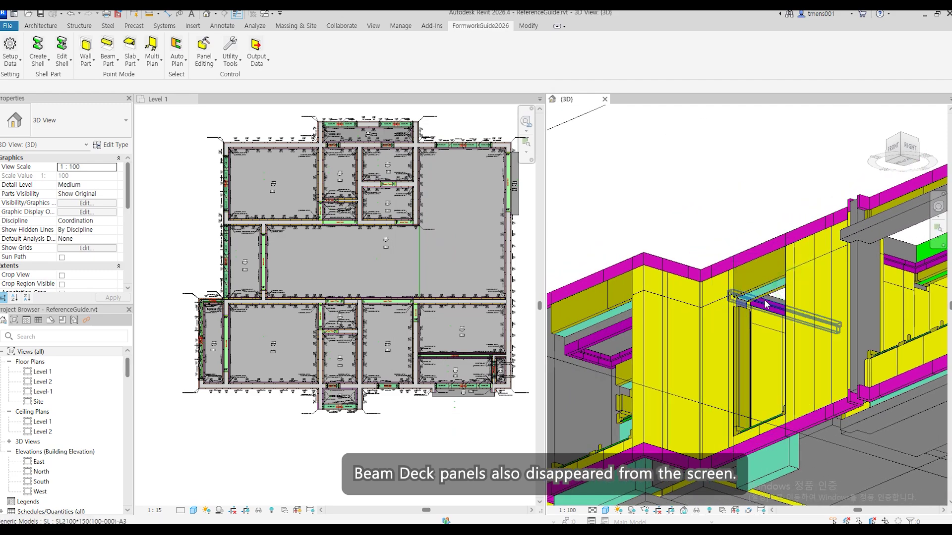
scroll(764, 347, down, 8)
shift+middle_drag(778, 396, 796, 449)
middle_drag(890, 424, 805, 388)
Turn off the kicker panel filter in the Level 1 floor plan by picking one outer-wall kicker panel with Turn Off Filters.
click(440, 447)
scroll(420, 428, down, 3)
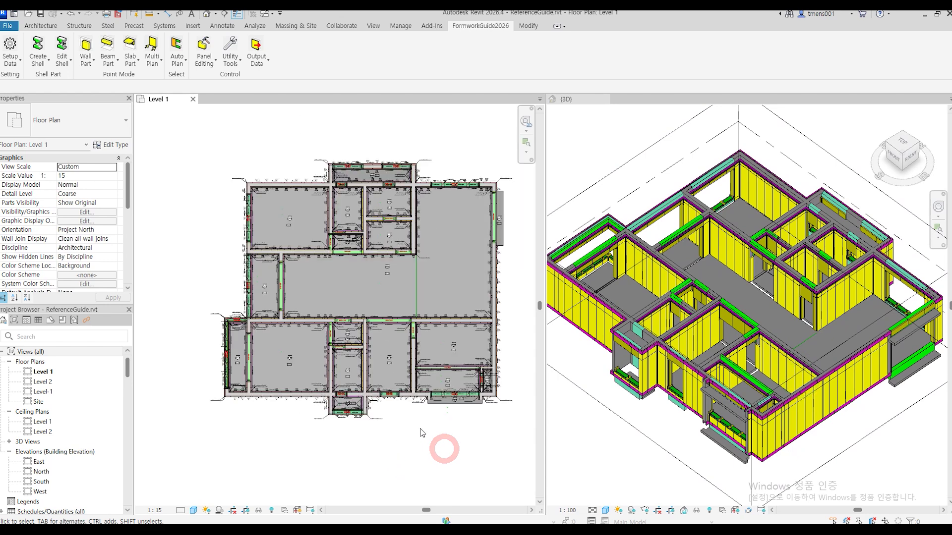
click(229, 52)
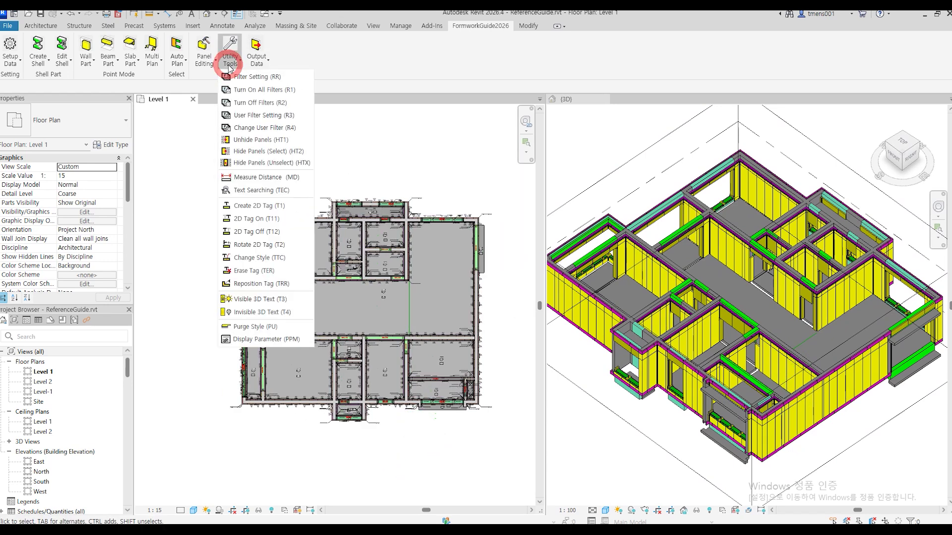
click(265, 104)
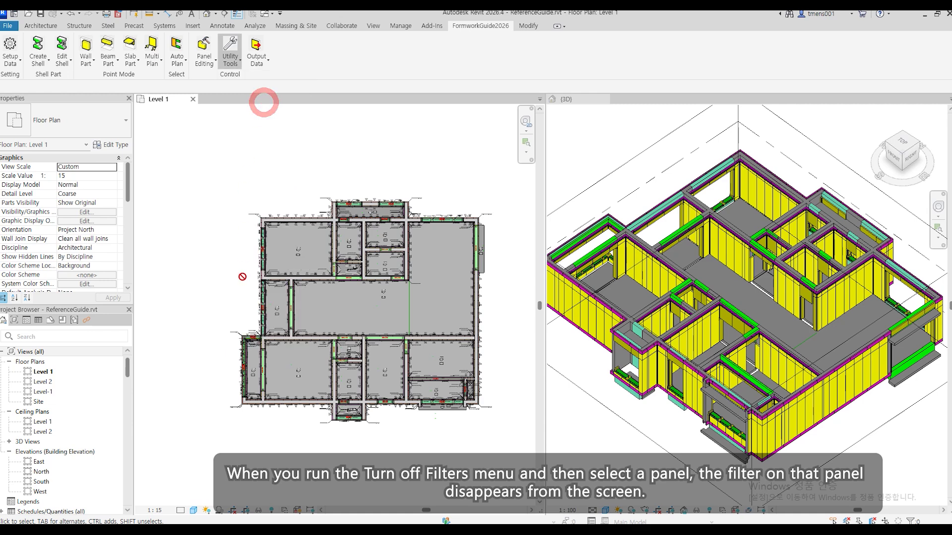
scroll(253, 407, up, 5)
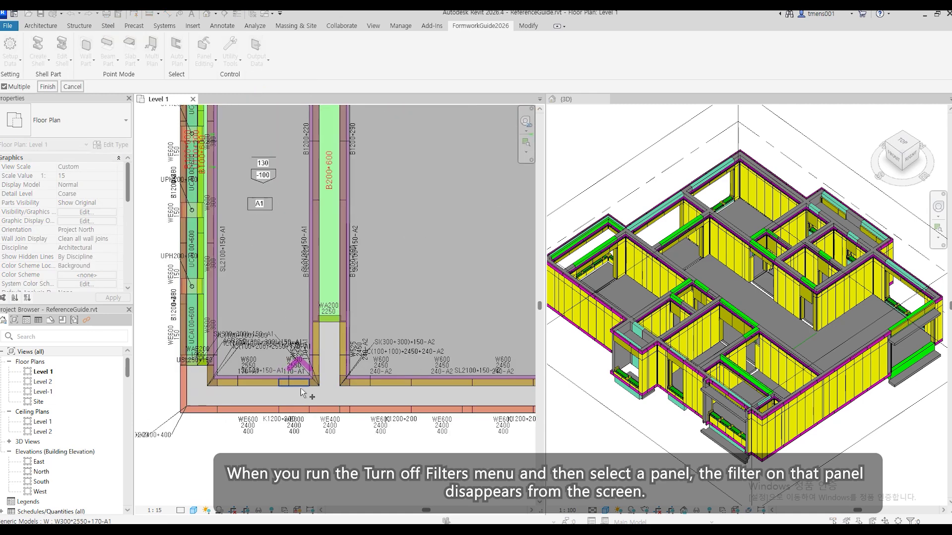
click(353, 321)
middle_drag(353, 321, 373, 284)
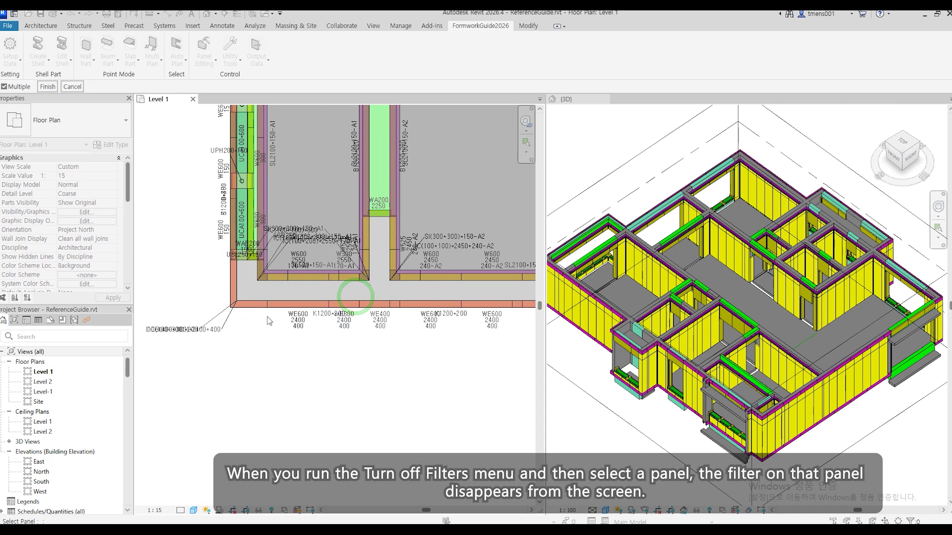
click(258, 308)
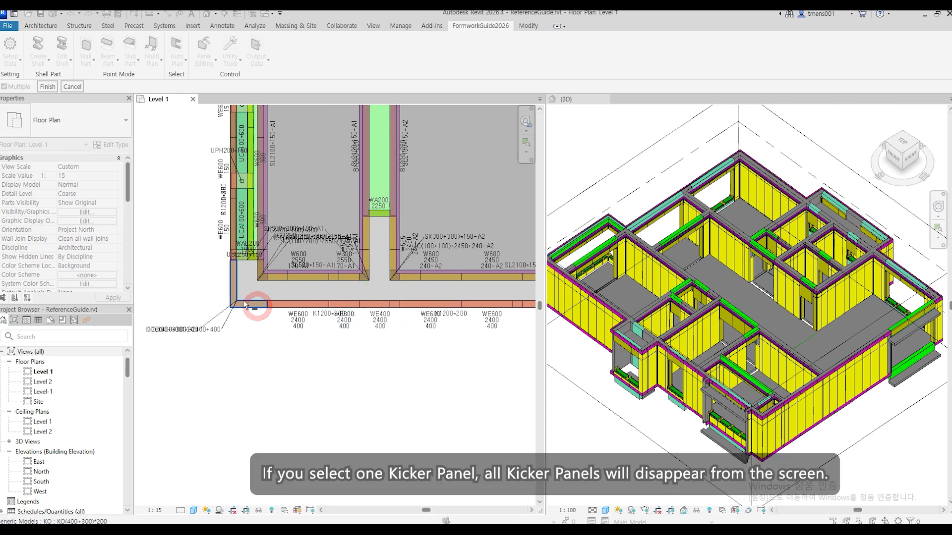
click(48, 86)
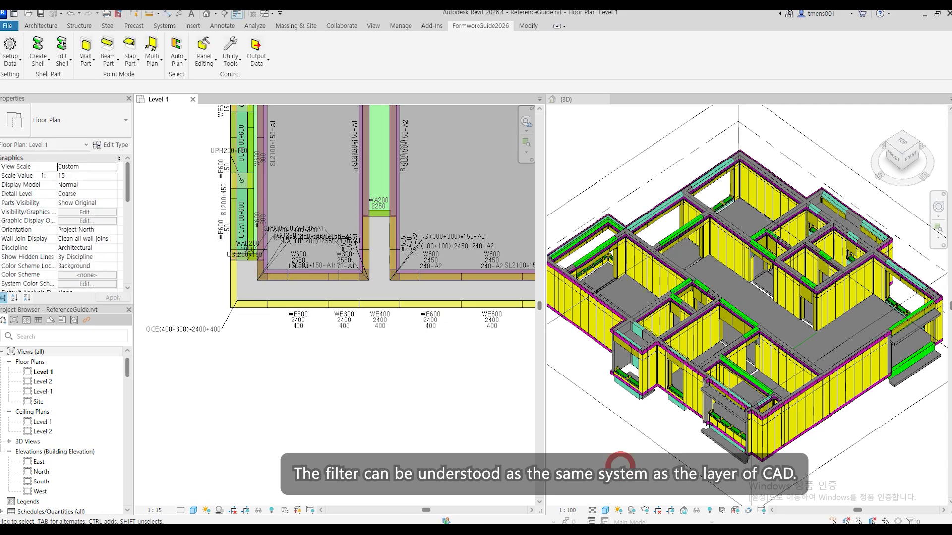
Turn off the kicker panel filter in the 3D view by picking one kicker panel atop the outer wall with Turn Off Filters.
click(620, 467)
middle_drag(710, 476, 725, 405)
scroll(573, 260, up, 2)
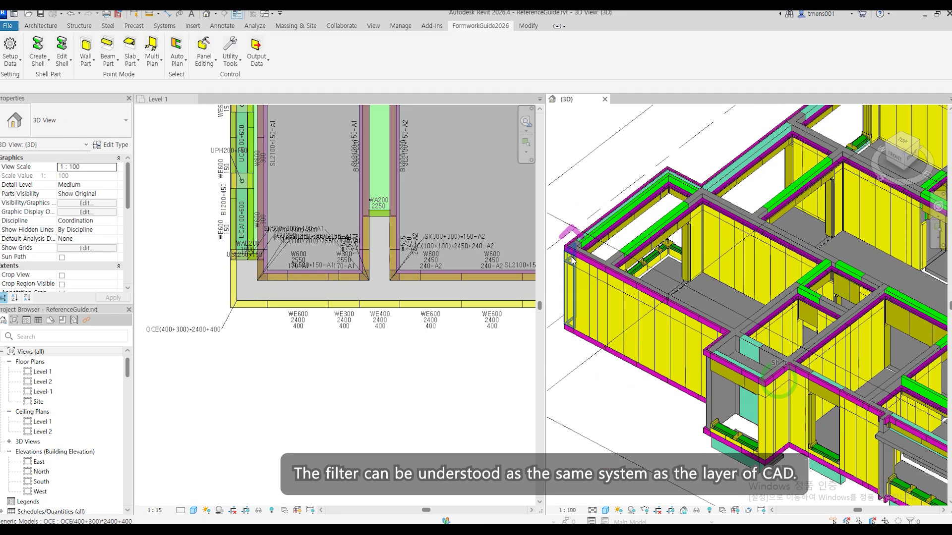
scroll(573, 260, up, 2)
click(230, 55)
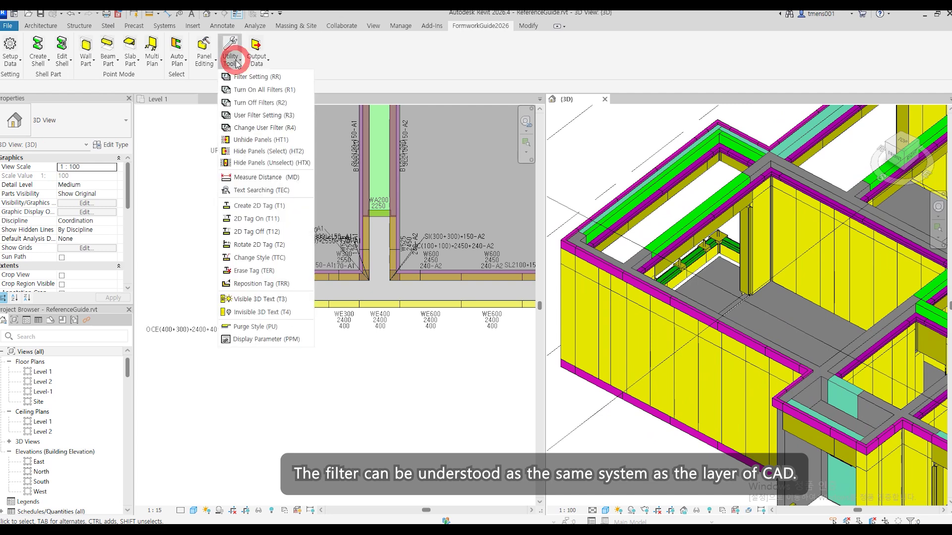
click(243, 103)
click(600, 263)
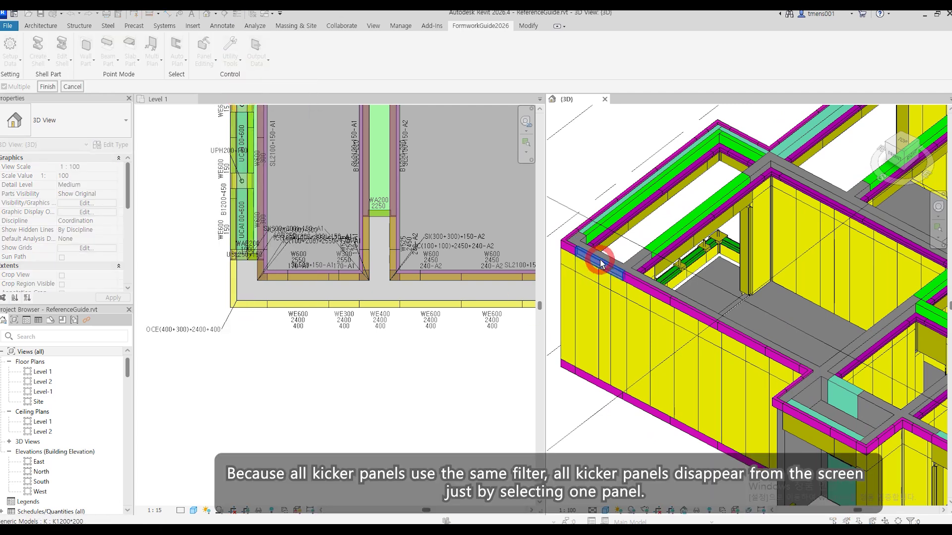
click(55, 87)
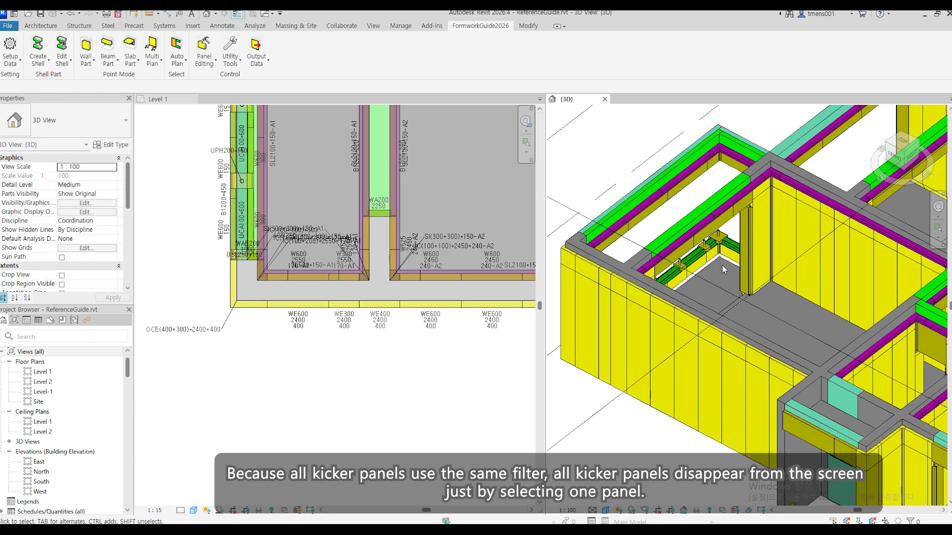
Repeat Turn Off Filters in the 3D view for the purple panels along the inner wall tops and the dark green panels in the window opening.
key(Return)
click(736, 202)
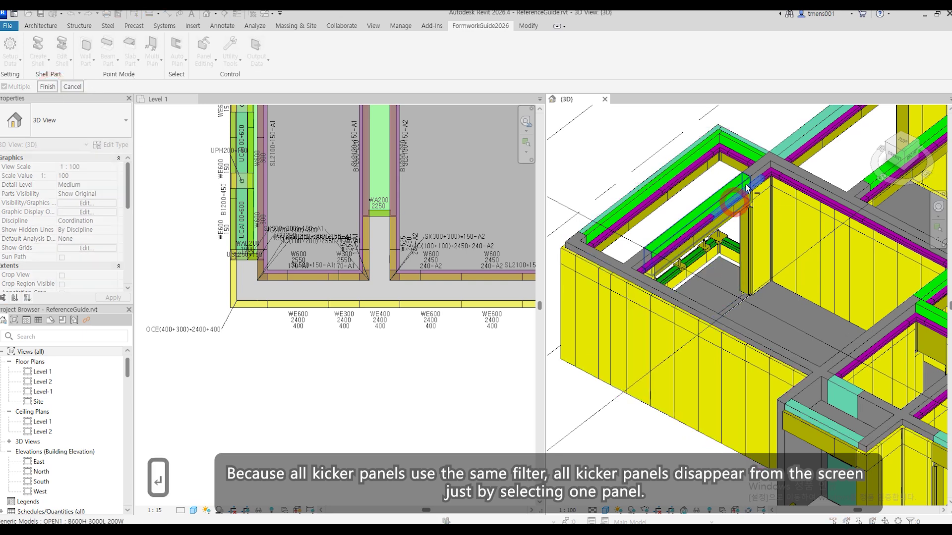
click(53, 87)
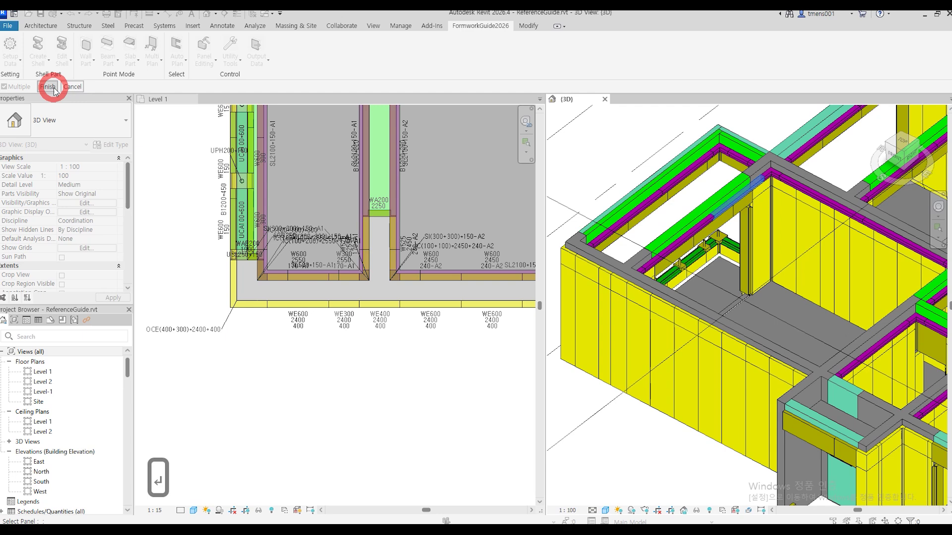
key(Return)
click(728, 245)
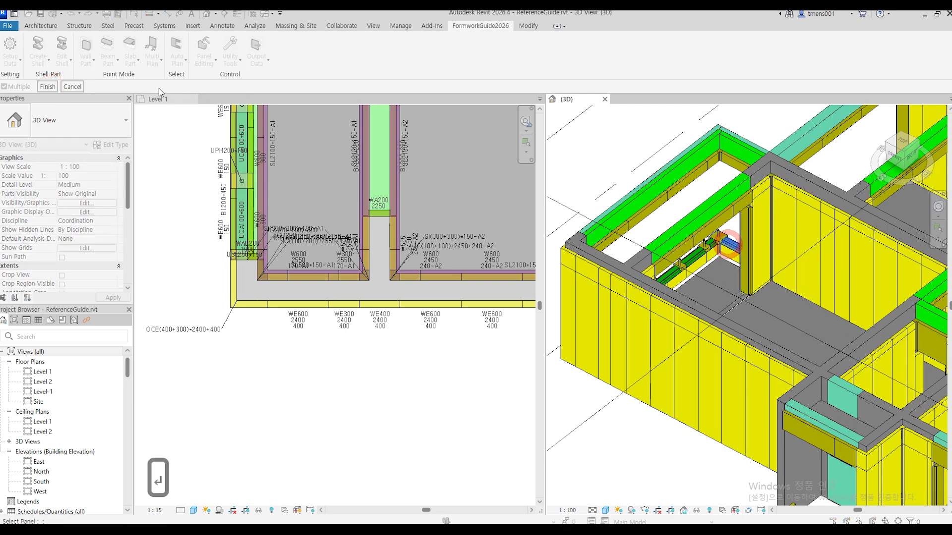
click(45, 88)
Turn off the filters of the yellow wall panels and the dark yellow beam panels in the 3D view with Turn Off Filters.
key(Return)
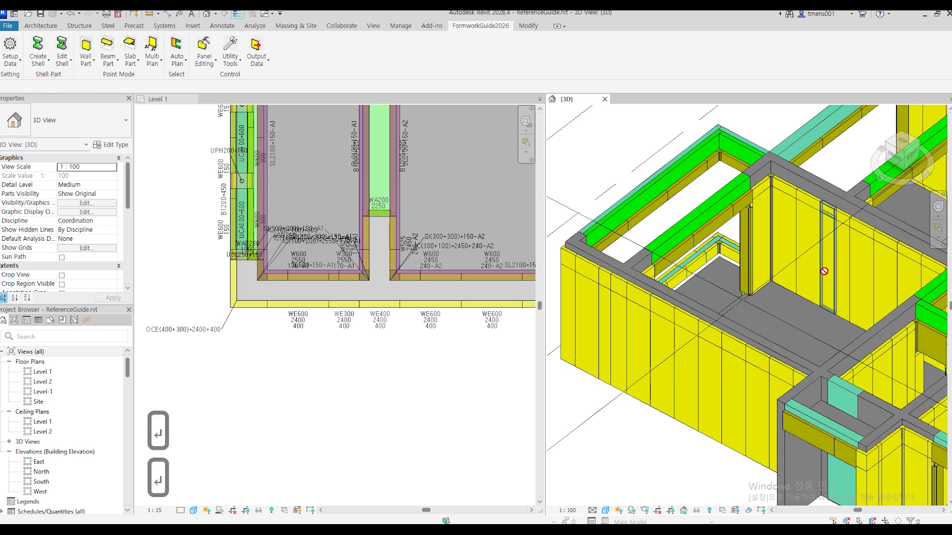
click(786, 217)
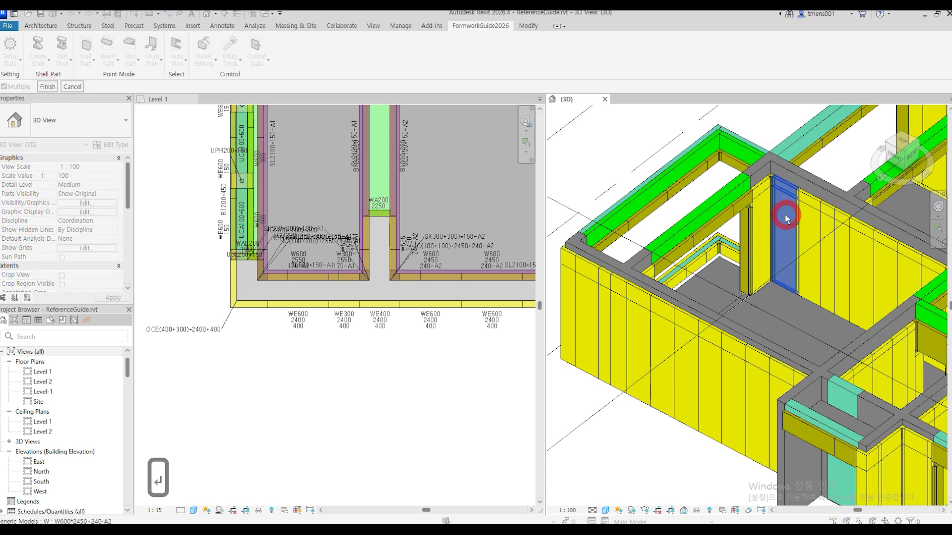
click(46, 87)
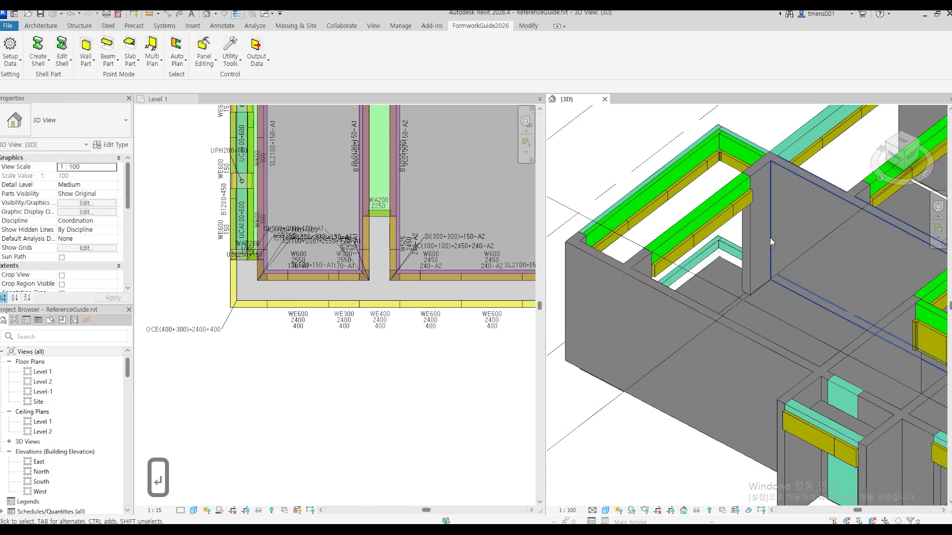
key(Return)
click(741, 202)
click(47, 87)
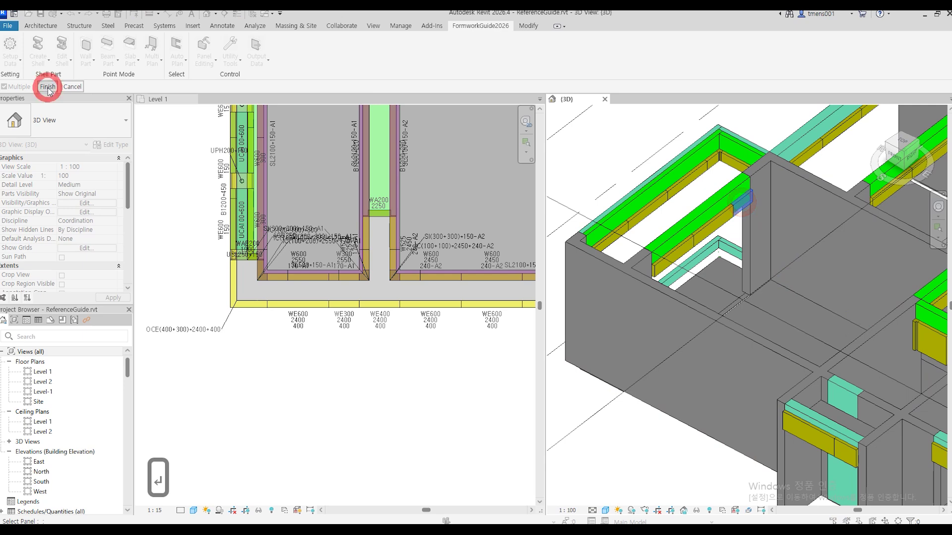
scroll(760, 239, down, 6)
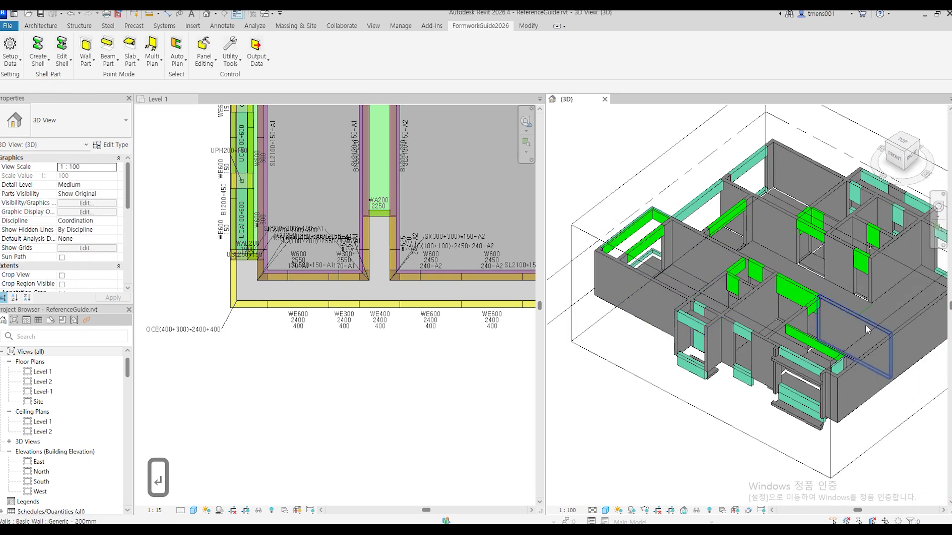
scroll(788, 356, down, 2)
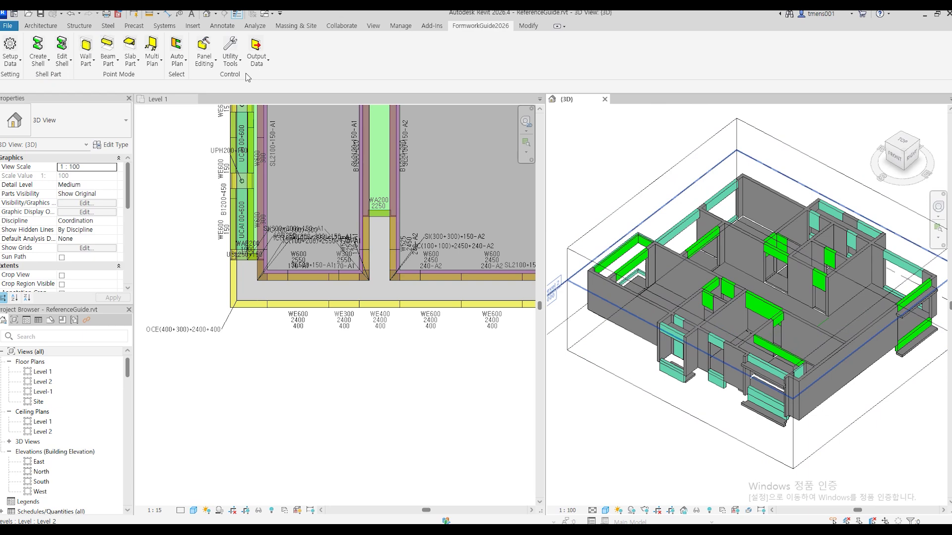
Run Turn On All Filters for the 3D view and for the Level 1 floor plan.
click(230, 55)
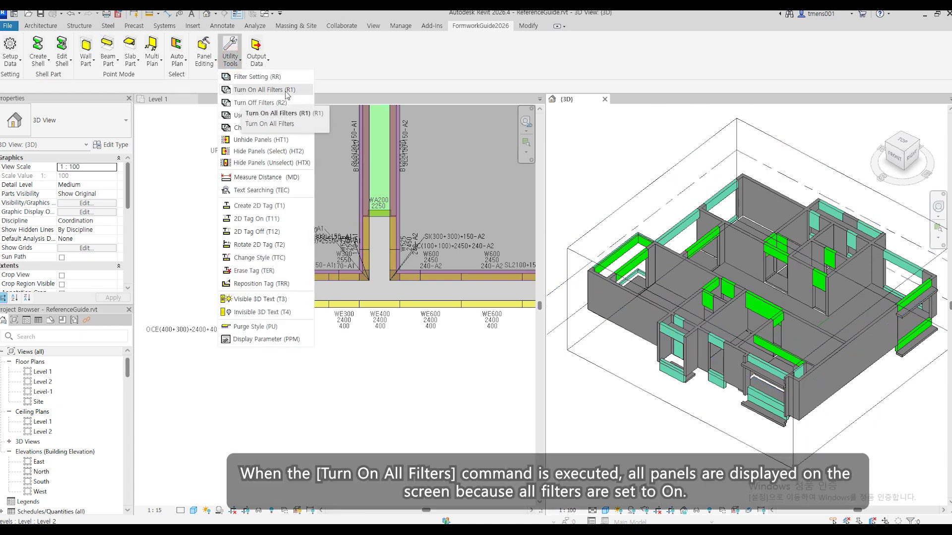
click(251, 89)
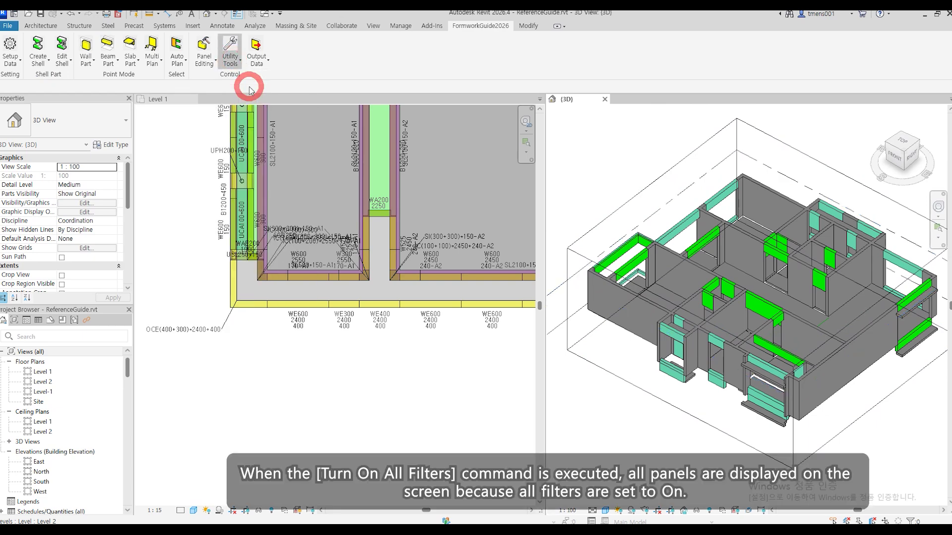
click(396, 373)
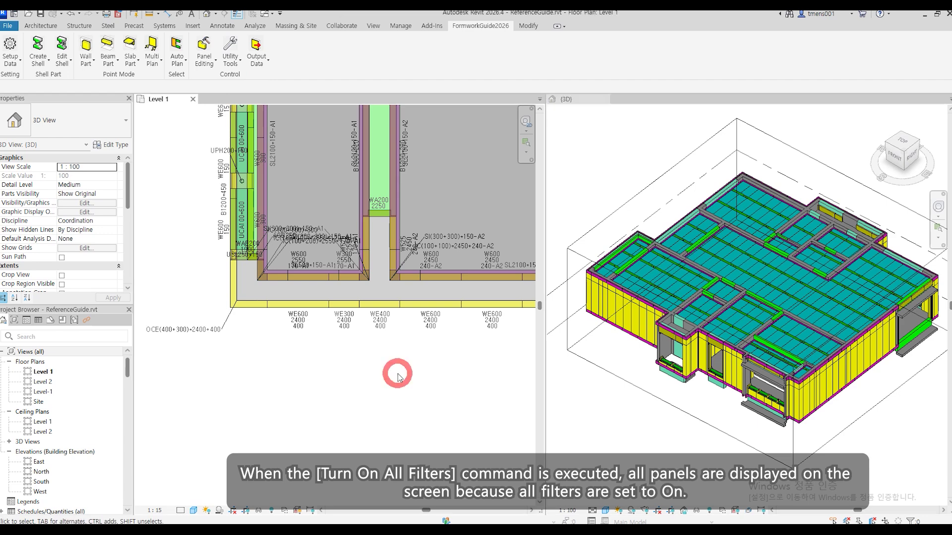
click(223, 57)
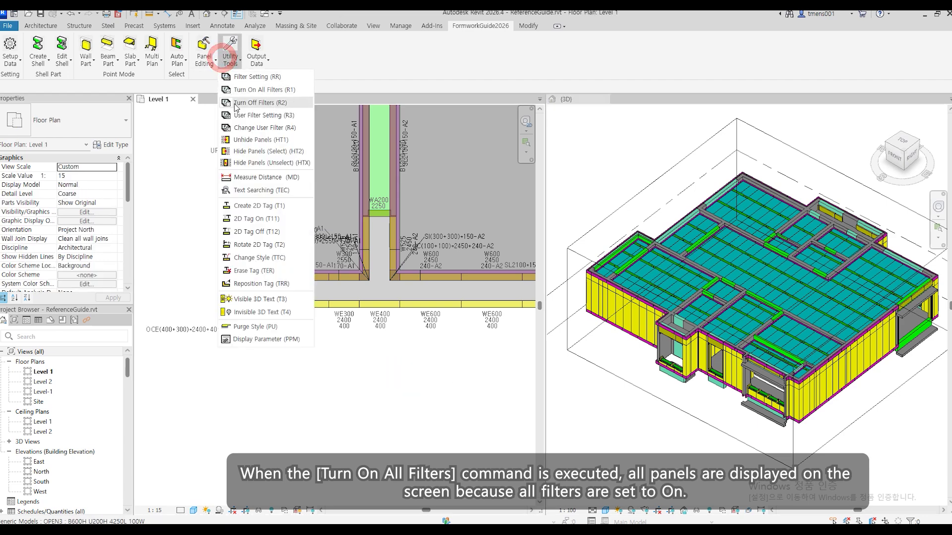
click(235, 91)
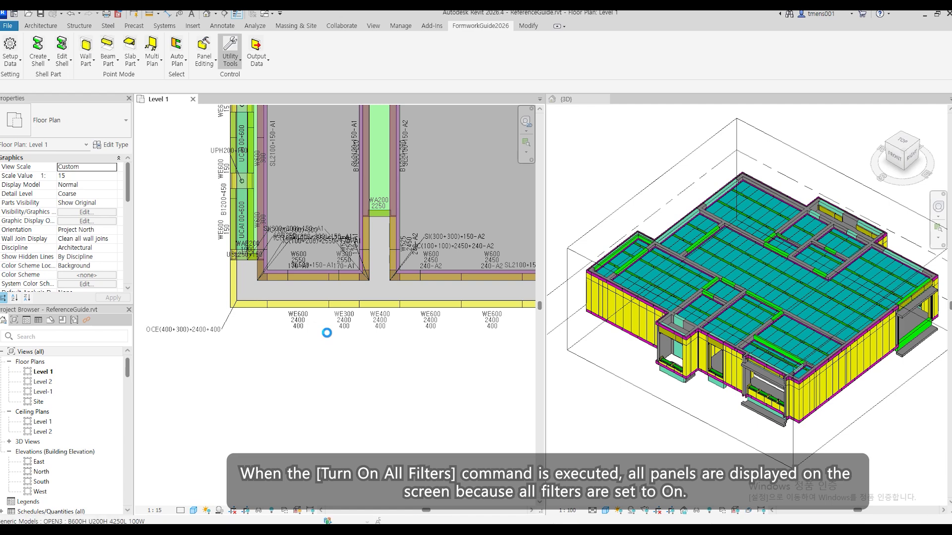
scroll(330, 296, down, 3)
scroll(329, 296, down, 2)
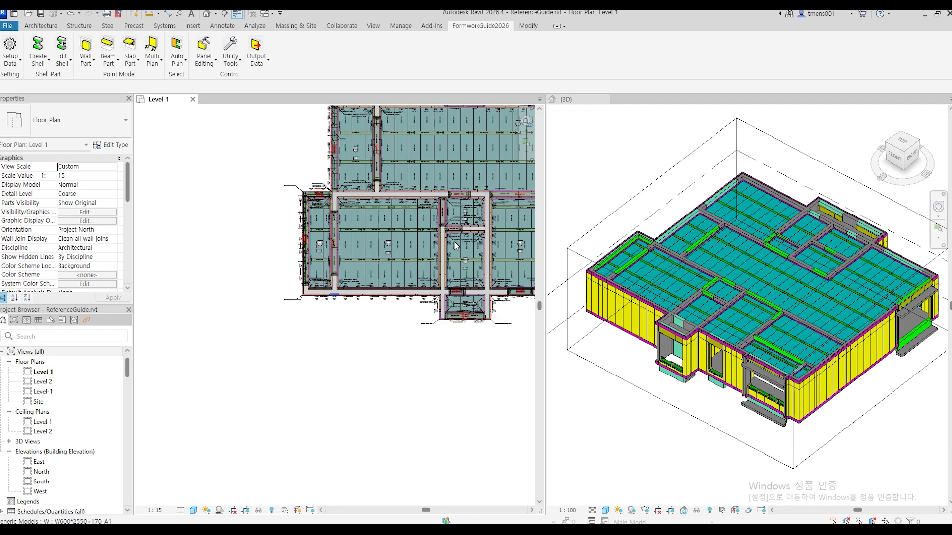
middle_drag(369, 294, 291, 392)
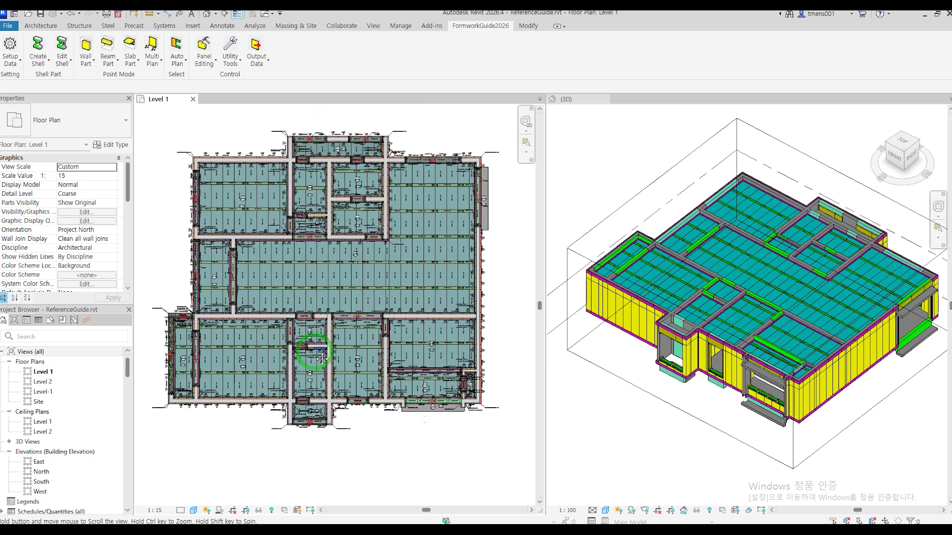
Open the Change Filter dialog and append a user filter named User1.
click(227, 58)
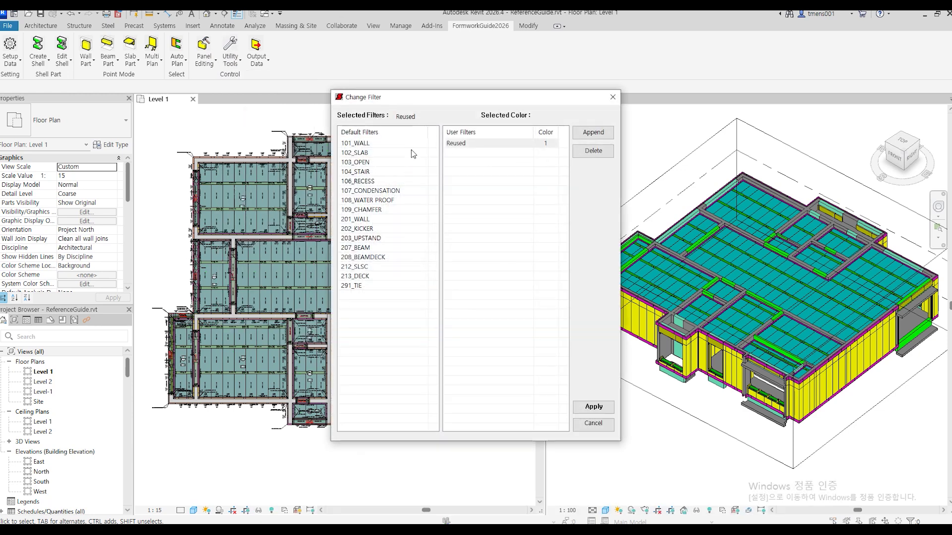
click(464, 144)
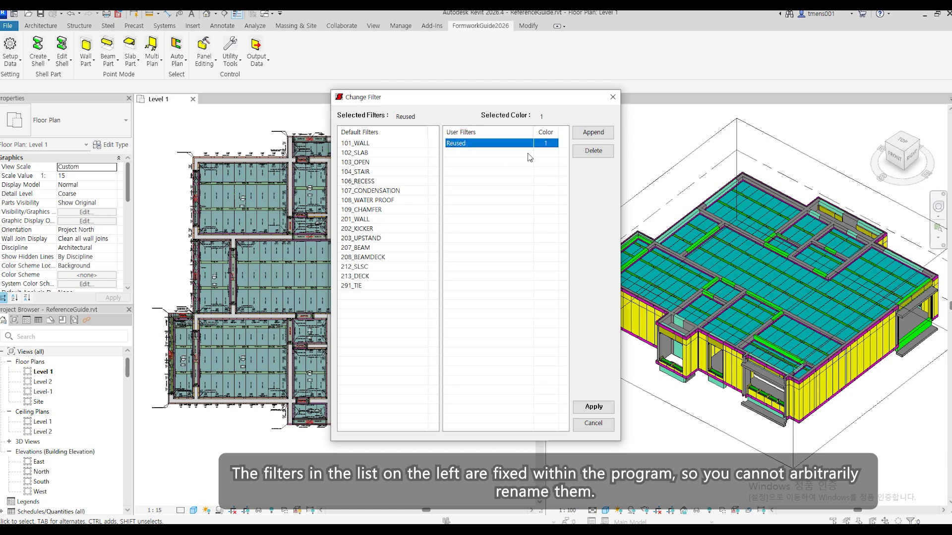
click(593, 132)
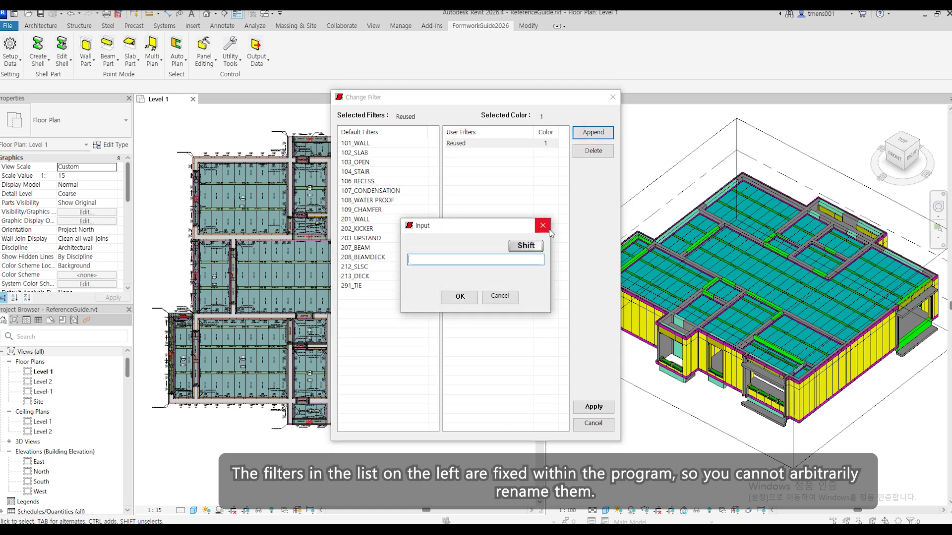
text(User1)
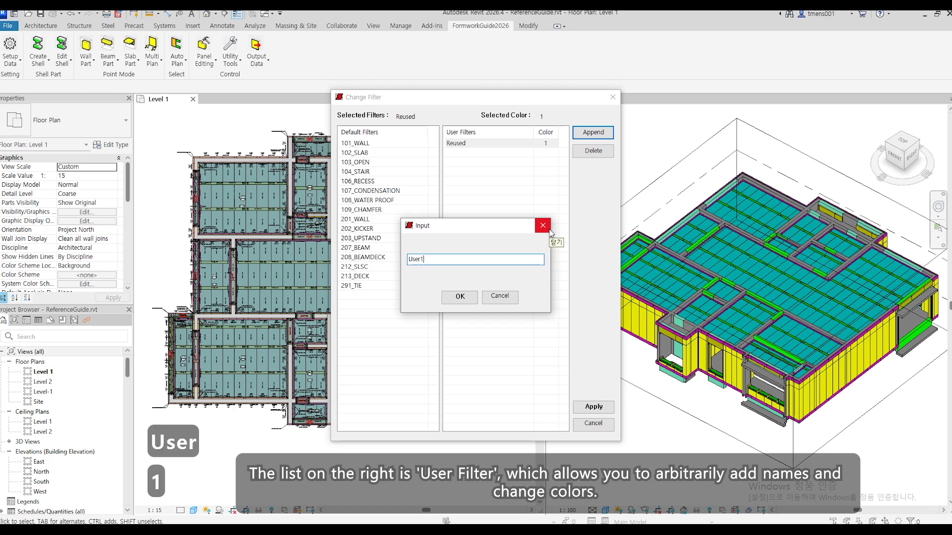
key(Return)
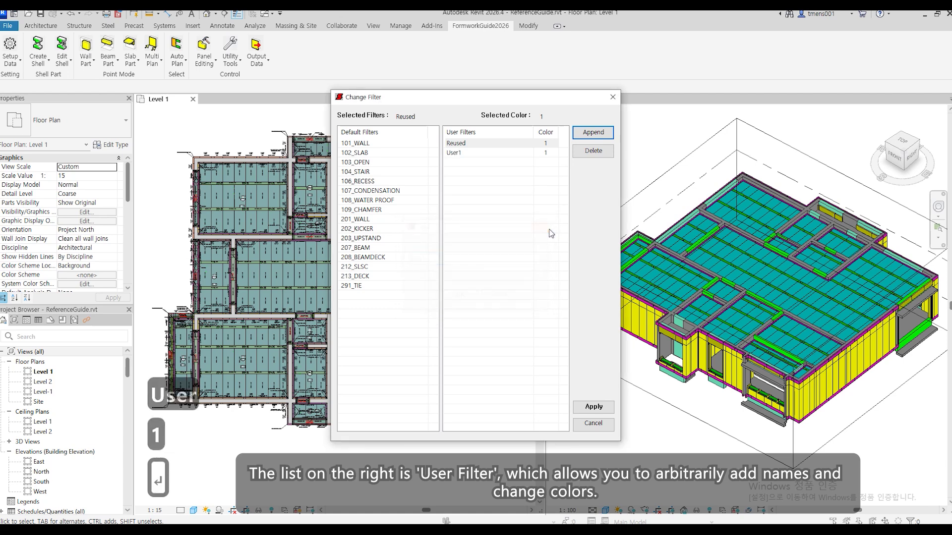
Set the color number of the User1 user filter to 2 and apply the filter changes.
click(486, 154)
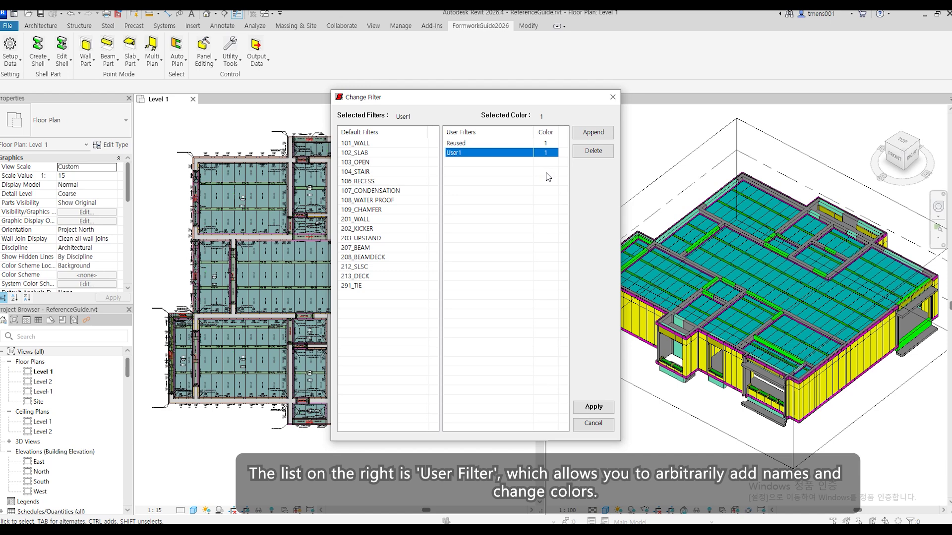
double_click(546, 153)
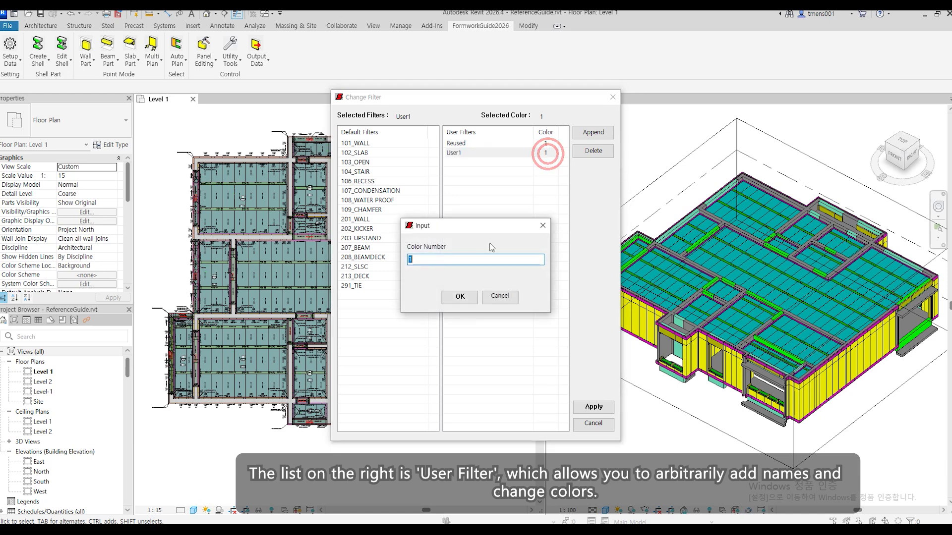
text(2)
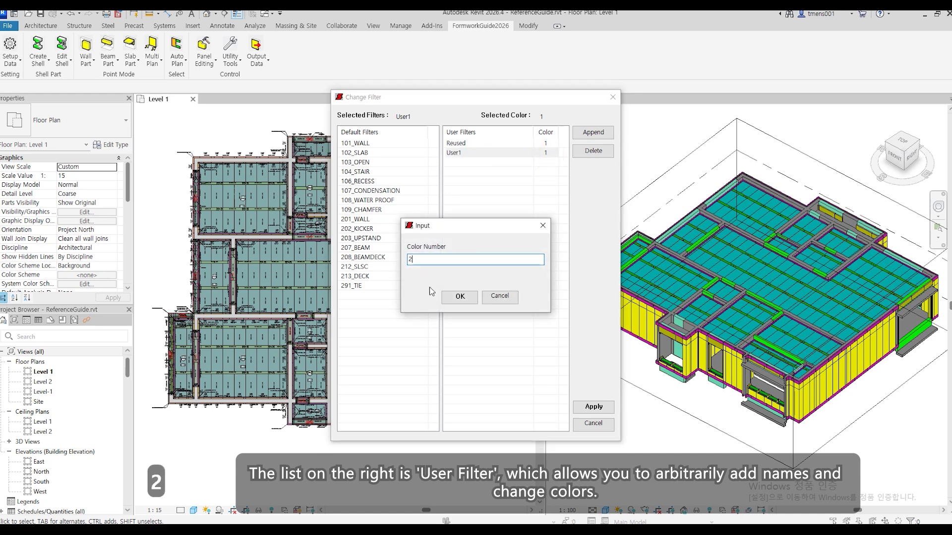
click(460, 297)
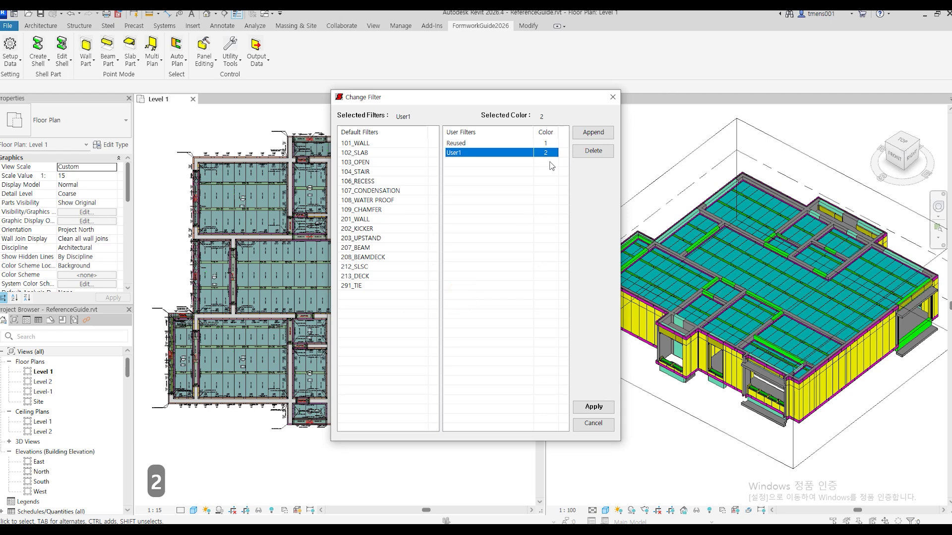
click(593, 408)
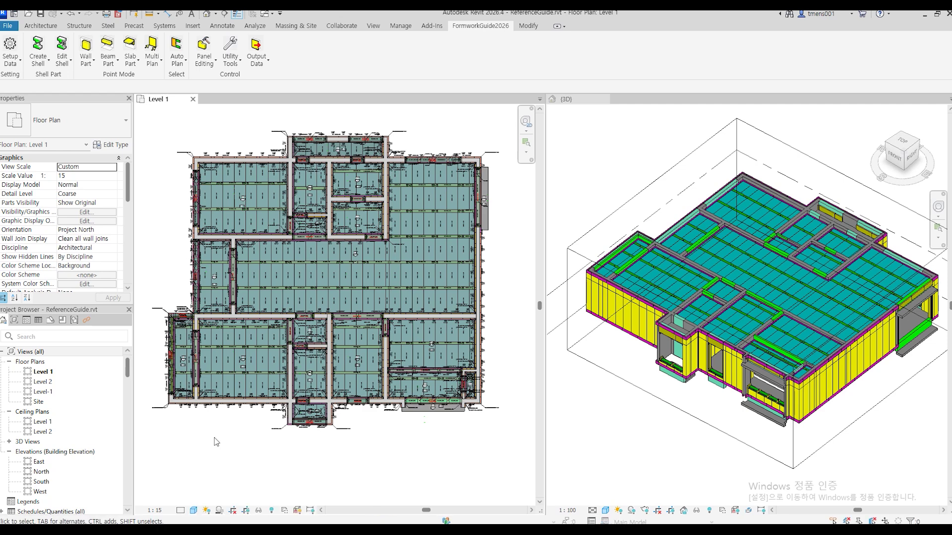
Use Change User Filter to assign User1 to the three adjacent D600*1200 deck panels along the lower wall, beside the BDA200*1200 beam in Level 1.
scroll(217, 374, up, 5)
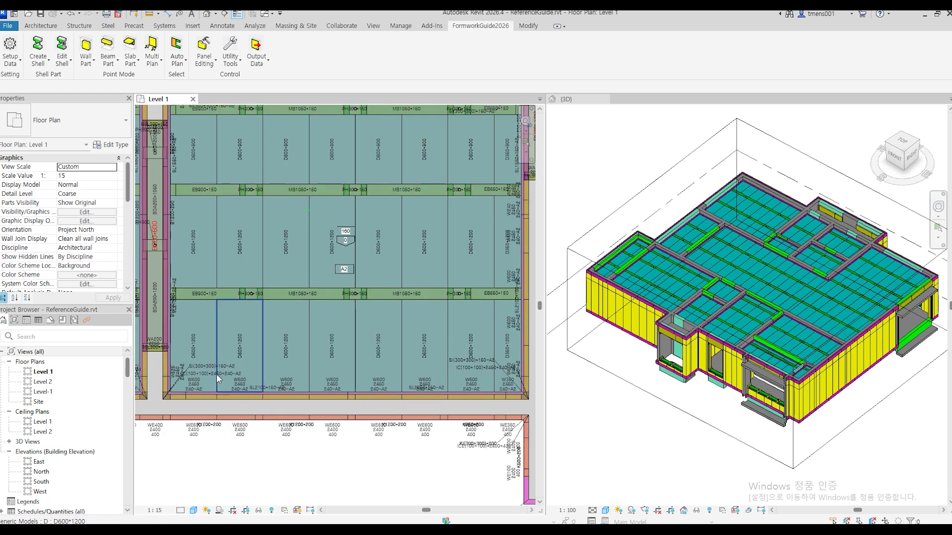
scroll(216, 374, up, 3)
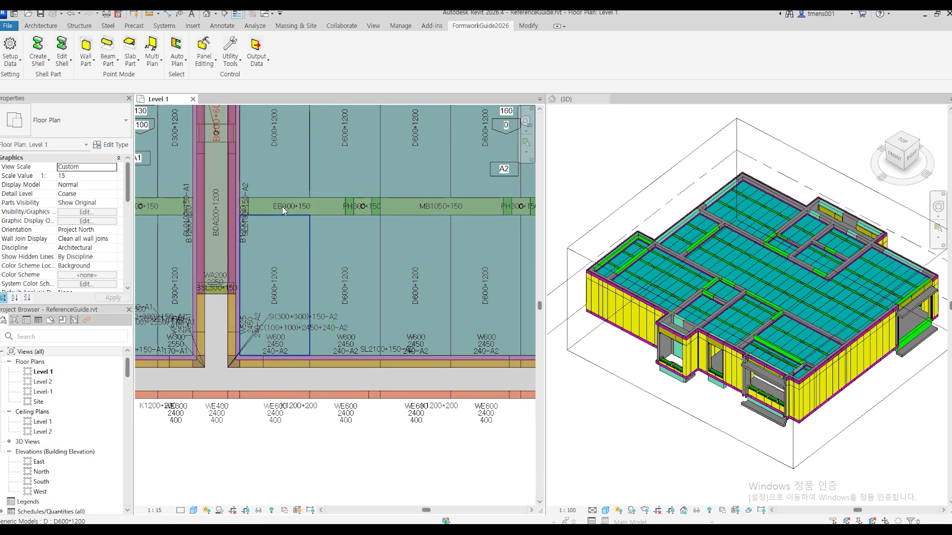
click(229, 59)
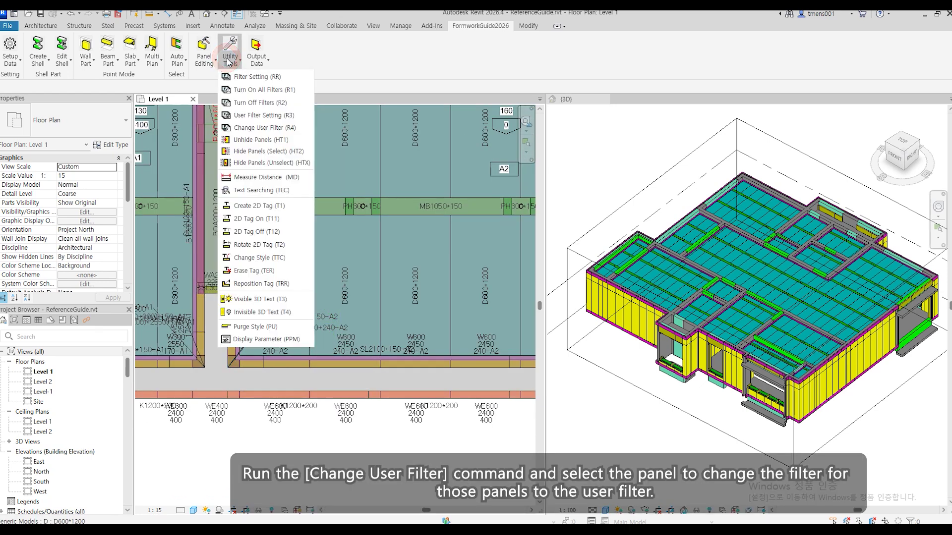
click(252, 128)
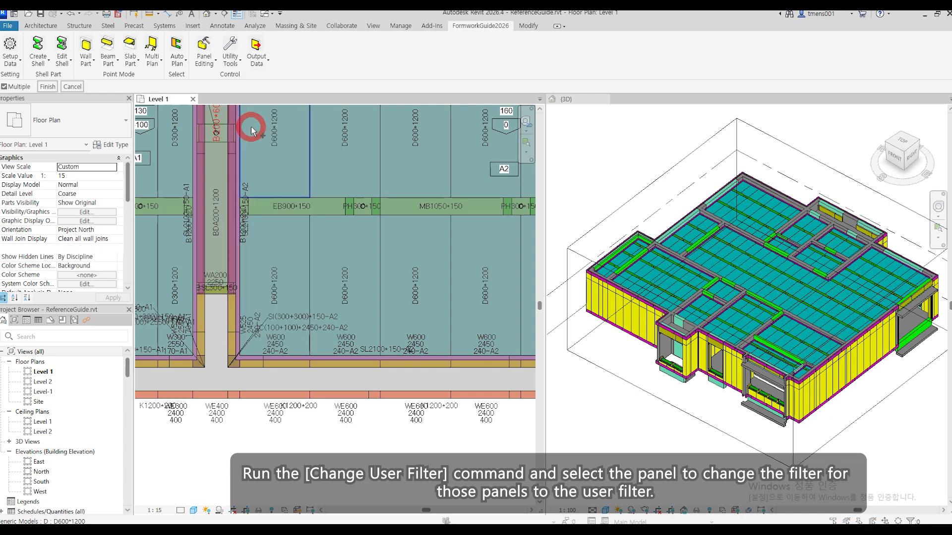
drag(401, 270, 293, 250)
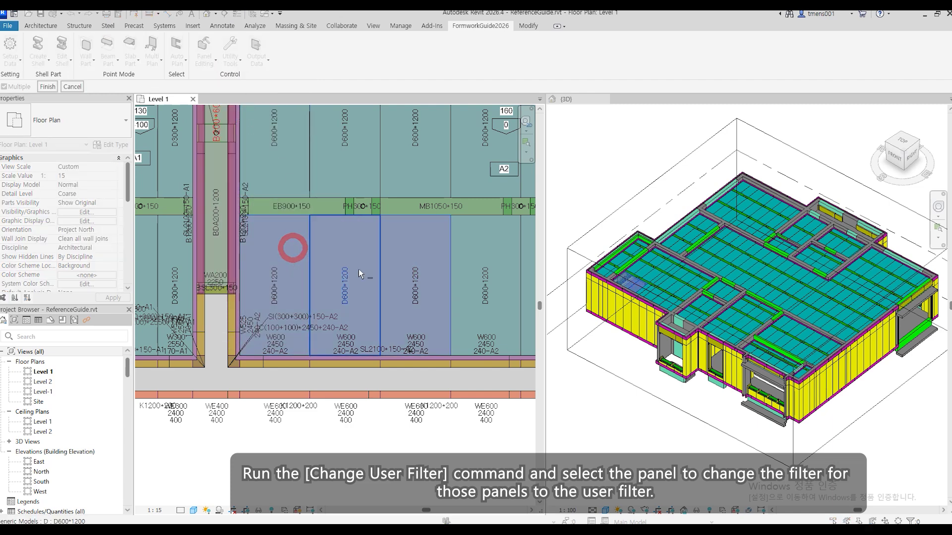
click(47, 86)
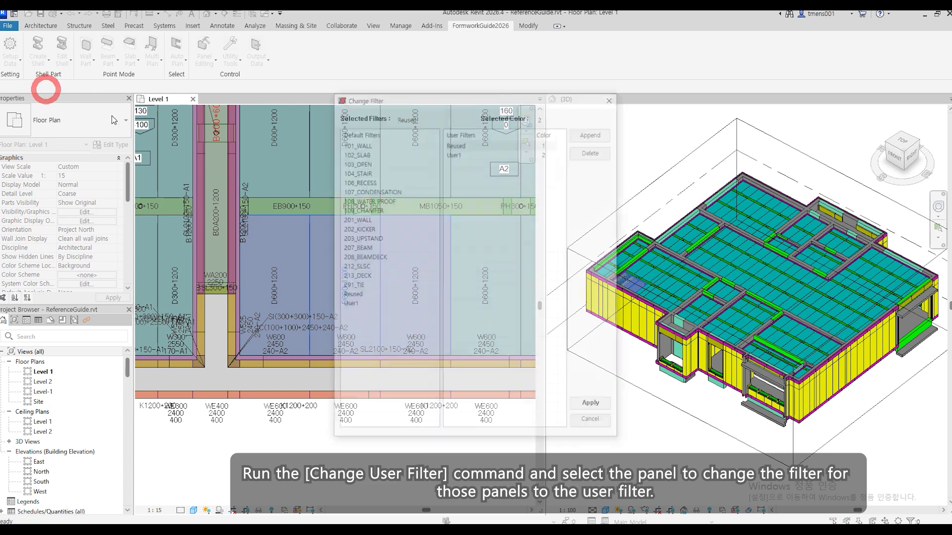
click(461, 152)
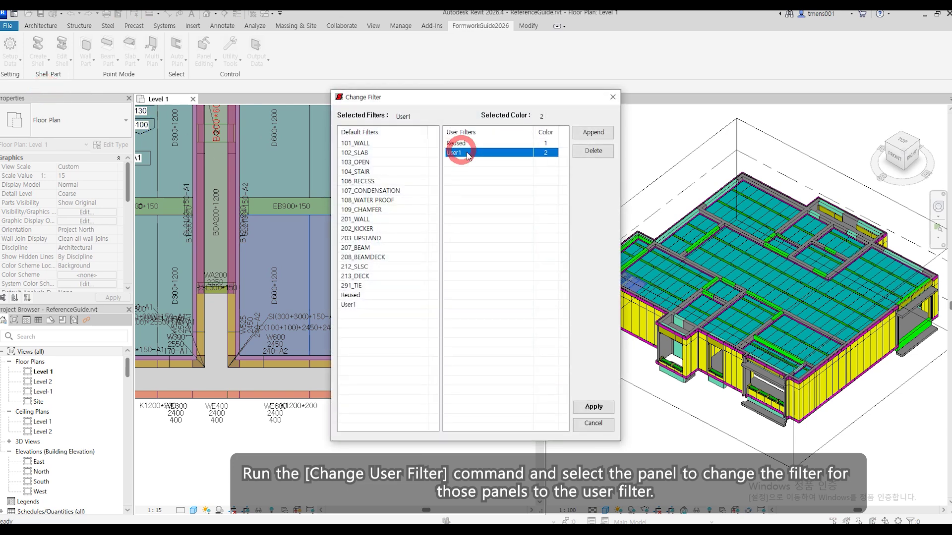
click(595, 410)
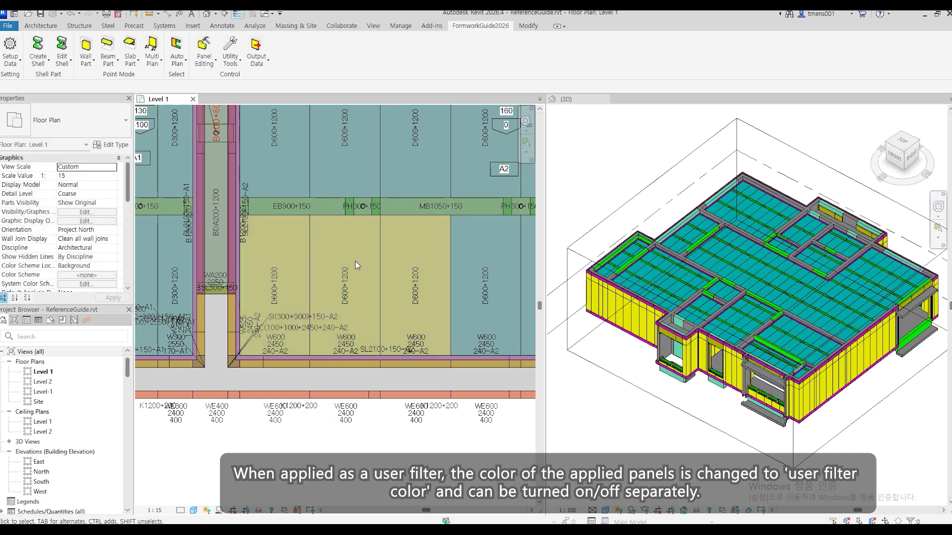
Use Filter Setting on the Level 1 plan to turn off all filters from 201_WALL through 291_TIE and Reused, keeping User1 on.
scroll(379, 336, down, 3)
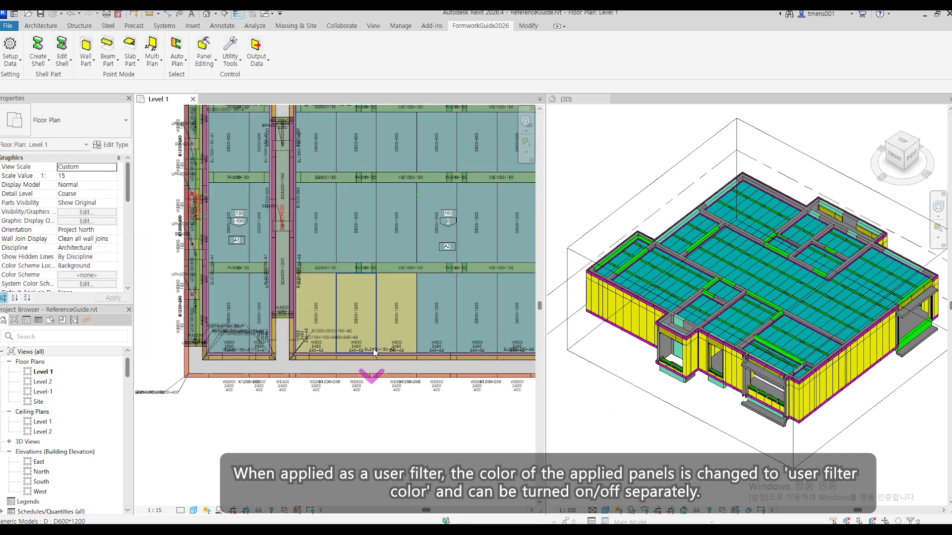
click(364, 430)
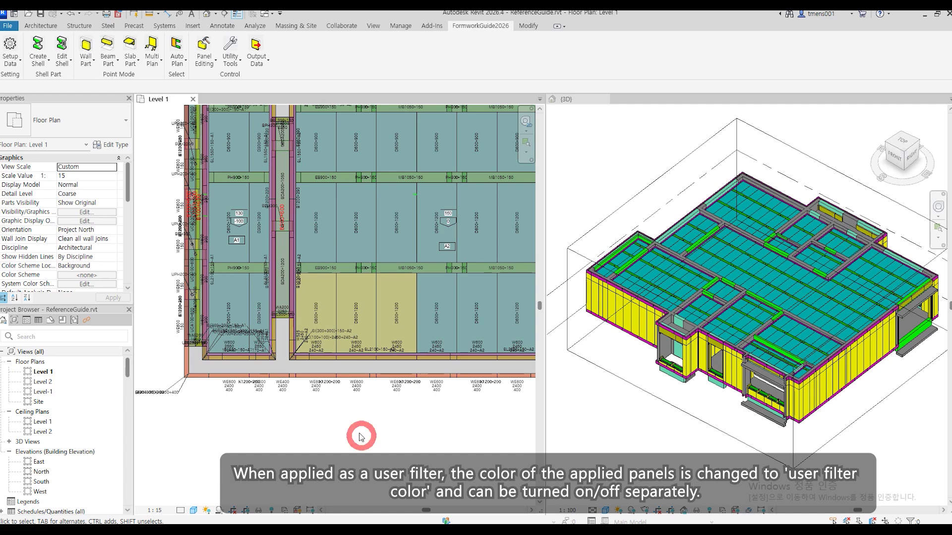
click(228, 49)
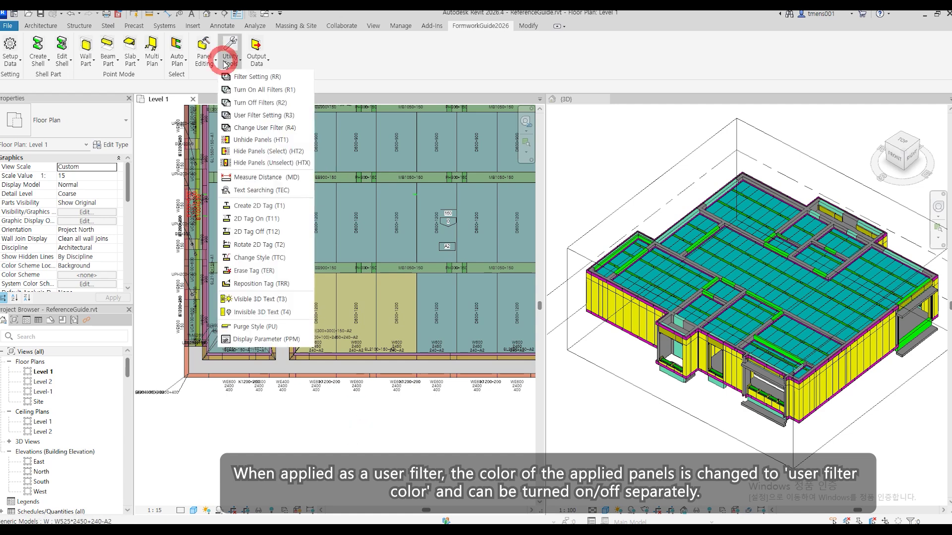
click(248, 78)
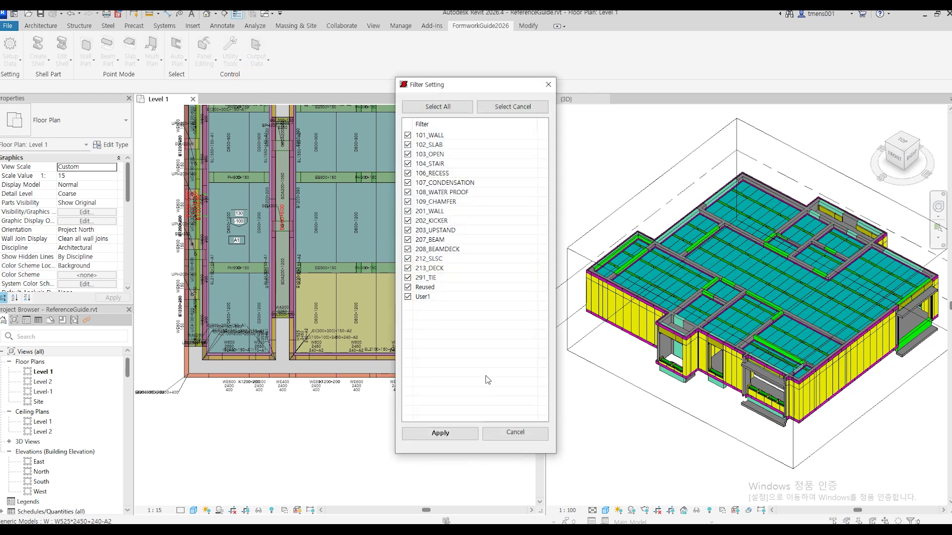
click(436, 268)
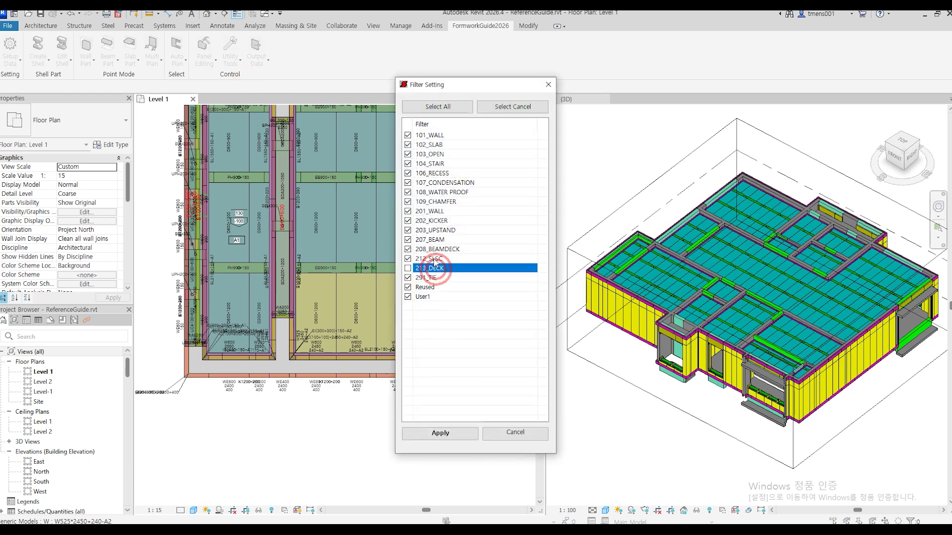
click(436, 259)
click(437, 249)
click(436, 239)
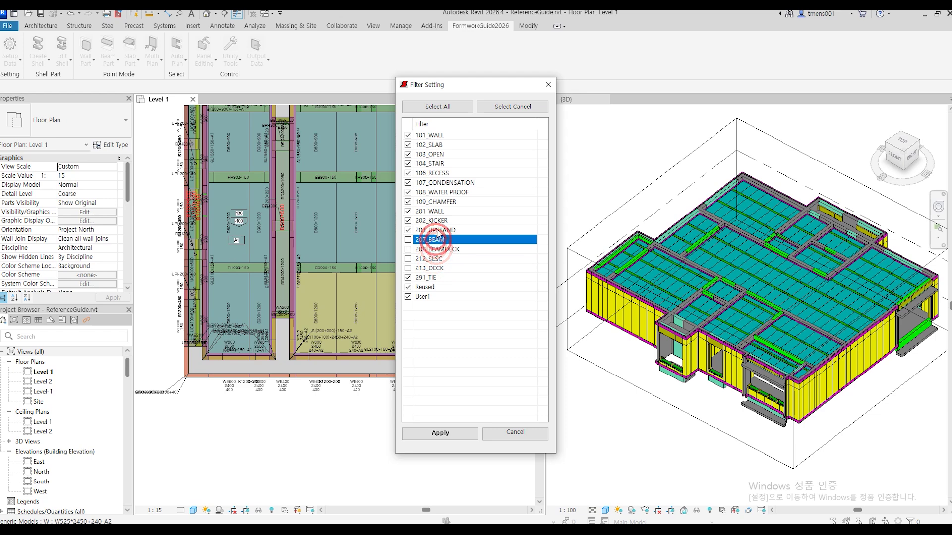
click(436, 230)
click(437, 221)
click(436, 211)
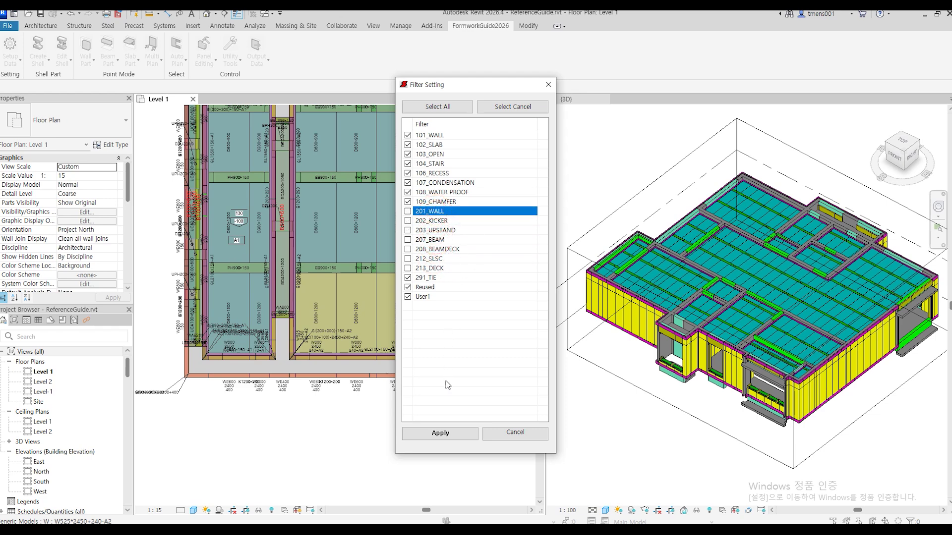
click(435, 278)
click(436, 286)
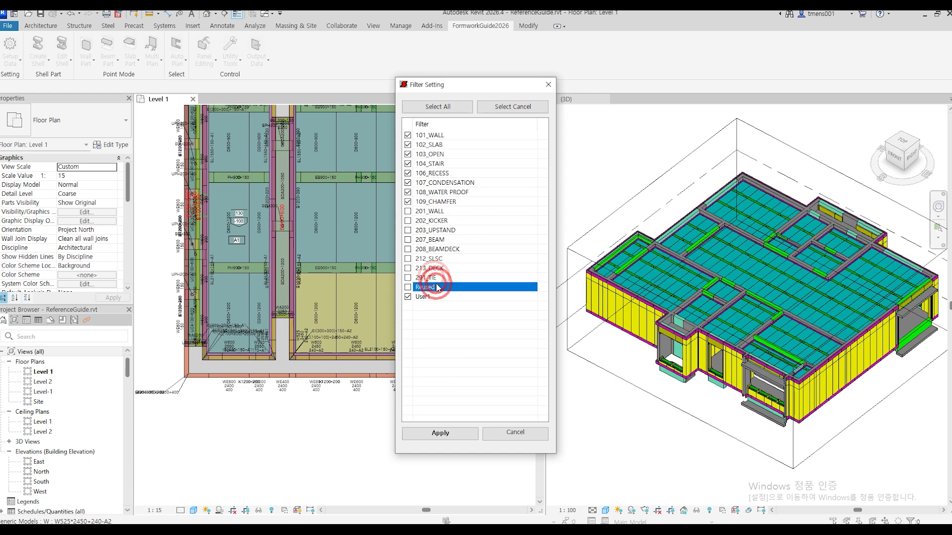
click(439, 433)
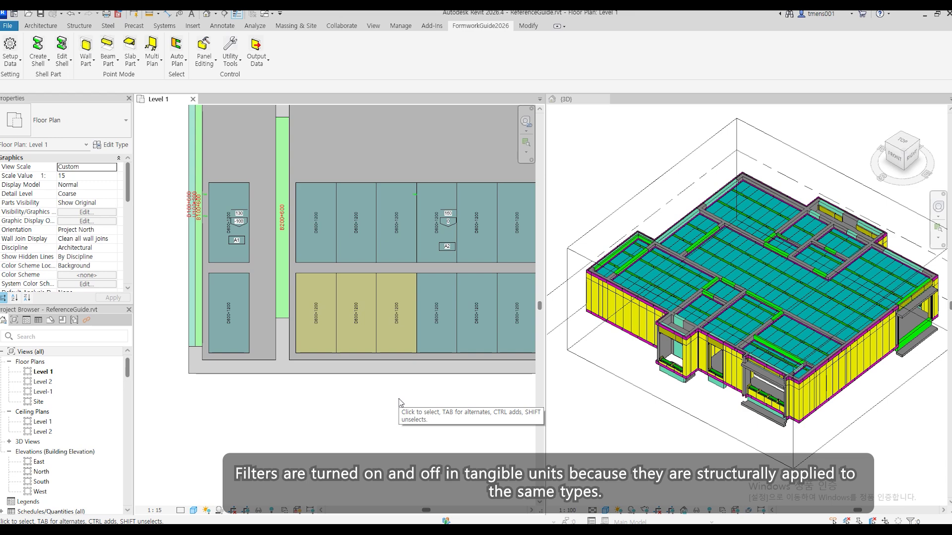
Review which filters are switched on in Filter Setting for the Level 1 plan, then close it without changes.
click(230, 55)
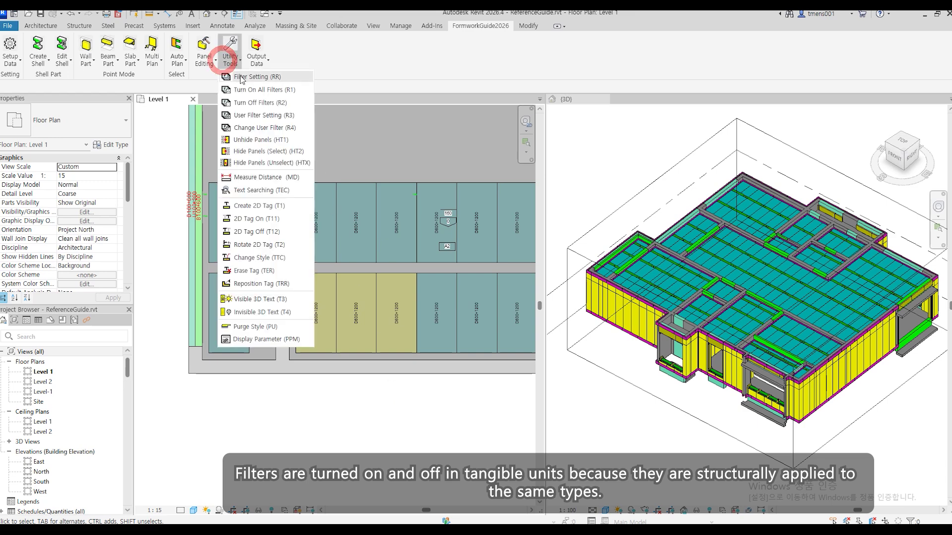
click(242, 75)
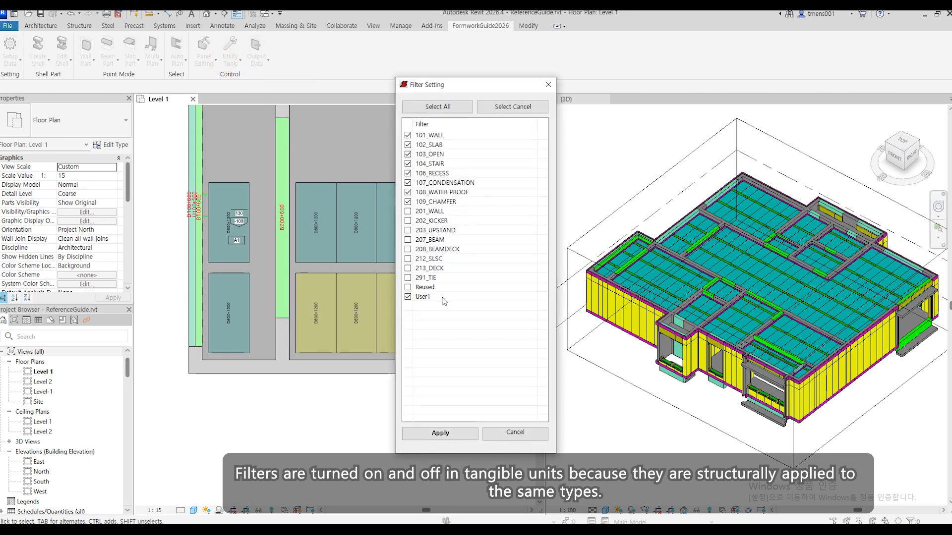
click(522, 432)
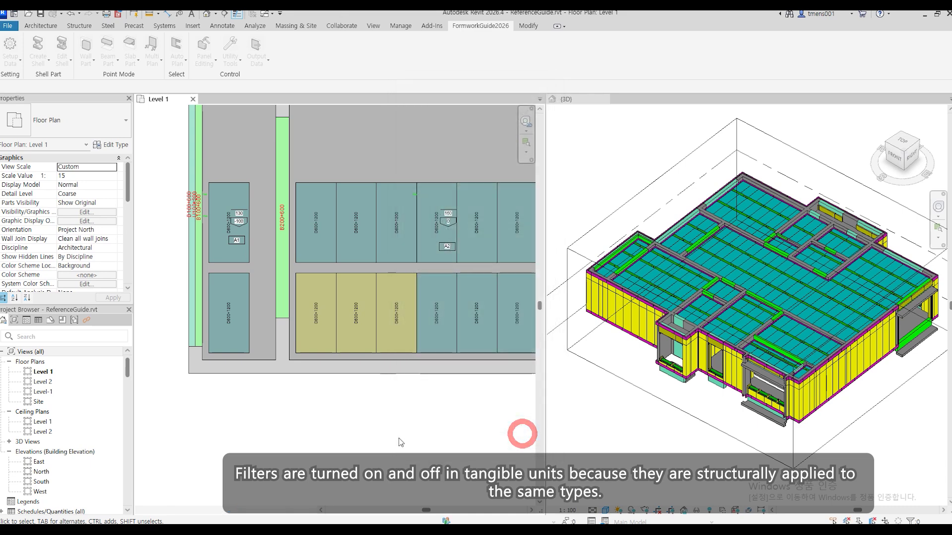
Inspect the LAYER property of a teal D600*1200 deck panel above the yellow ones, then view the whole Level 1 plan.
click(326, 257)
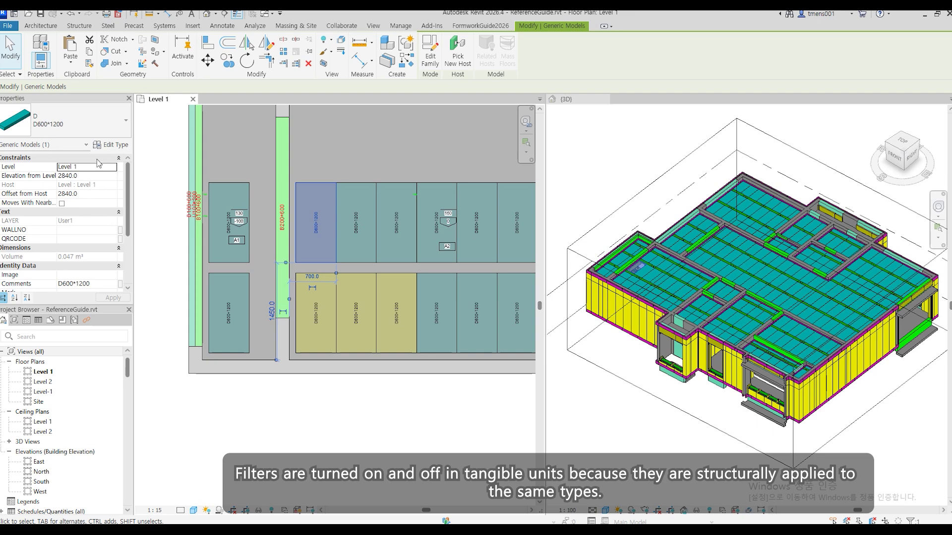
key(Escape)
scroll(231, 394, down, 4)
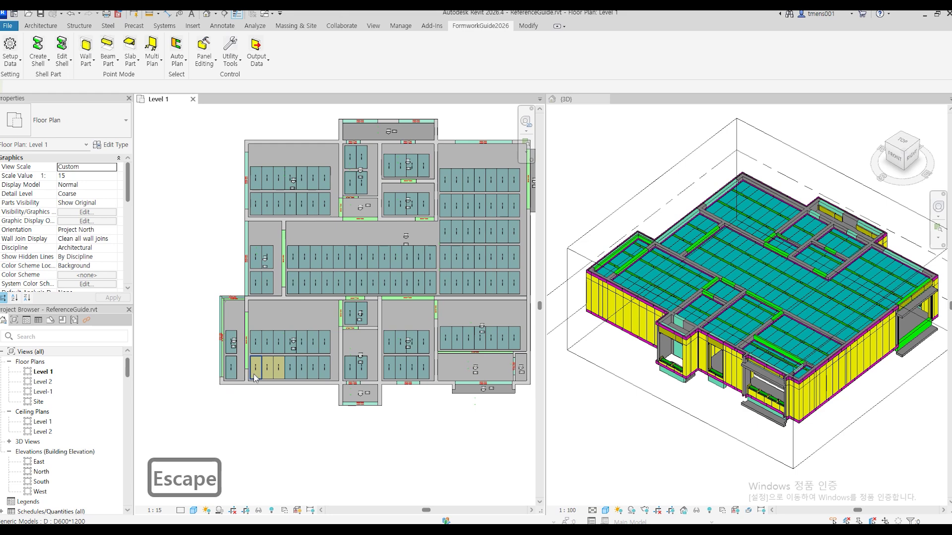
scroll(280, 411, down, 1)
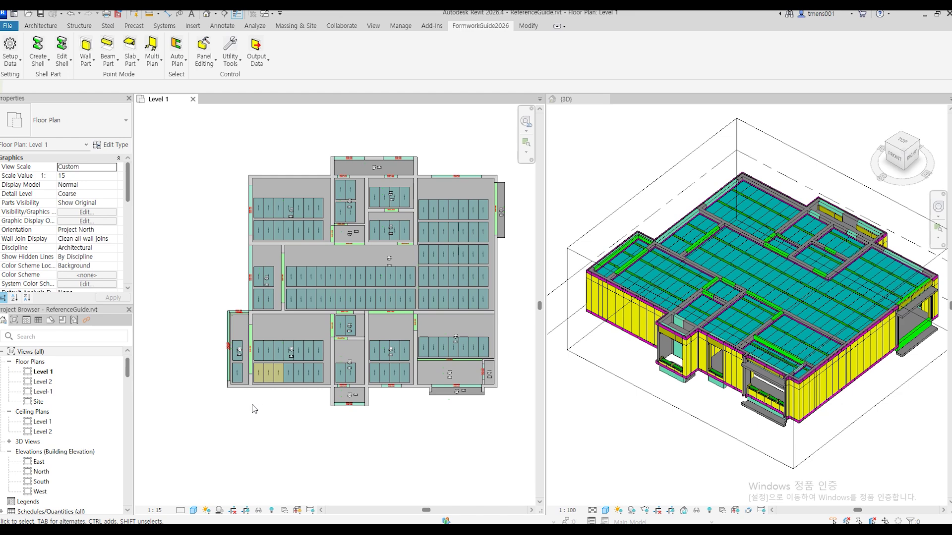
Use Change User Filter to reassign the leftmost yellow D600*1200 deck panel to the default filter 213_DECK.
scroll(256, 394, up, 7)
click(272, 339)
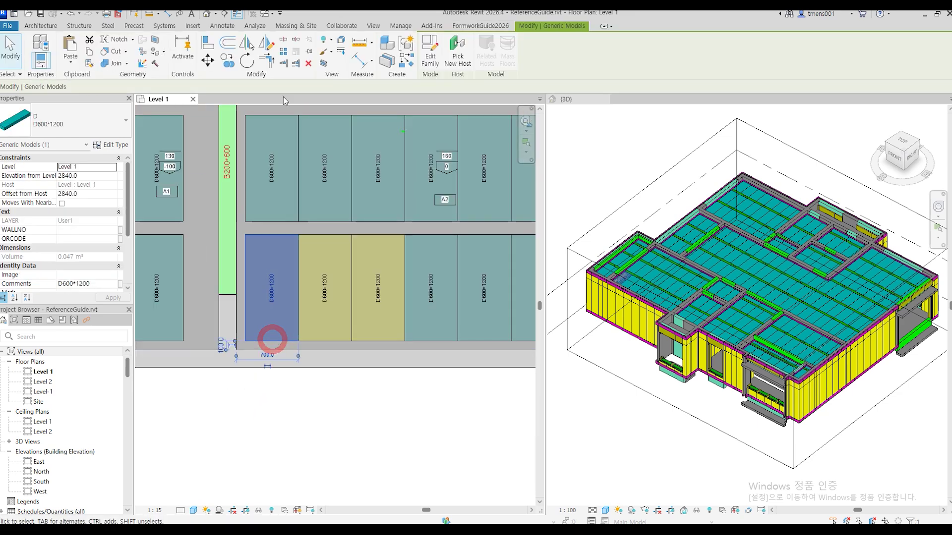
click(464, 26)
click(230, 53)
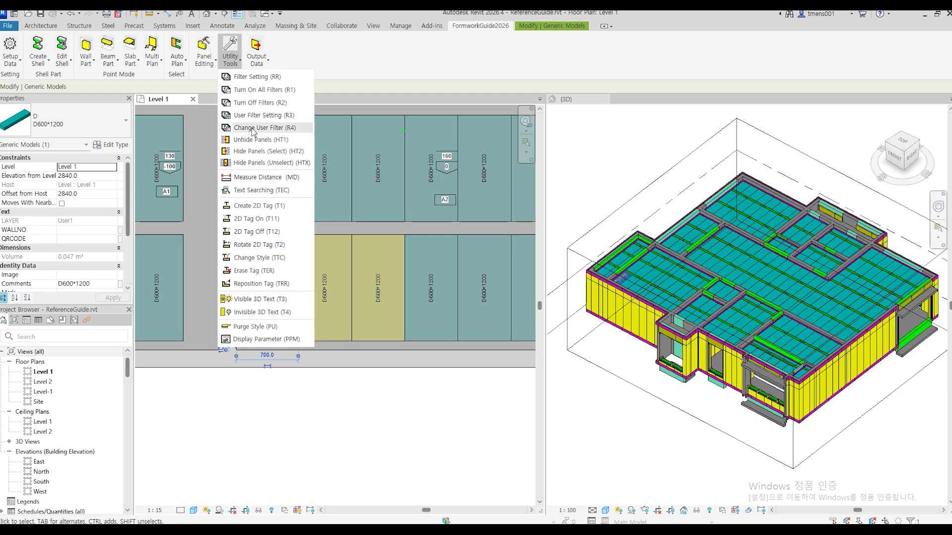
click(252, 128)
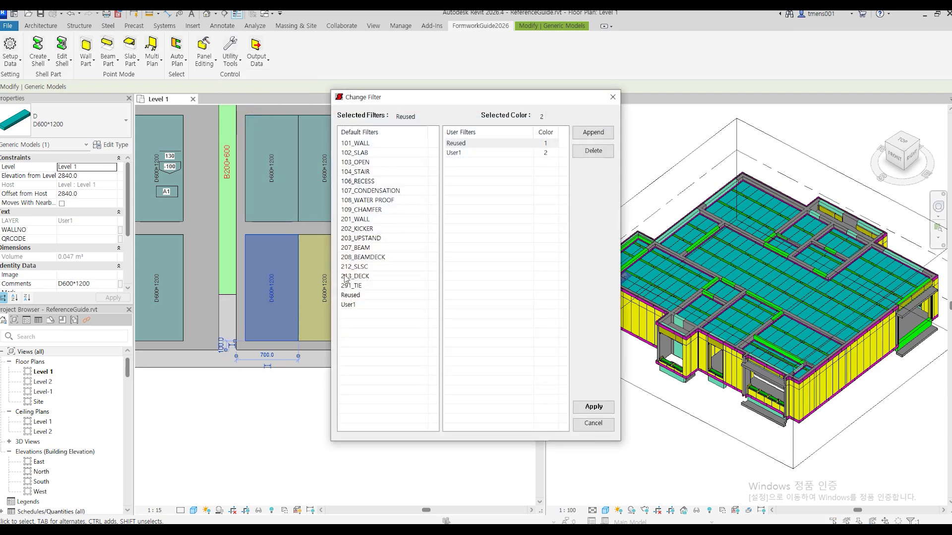
click(367, 247)
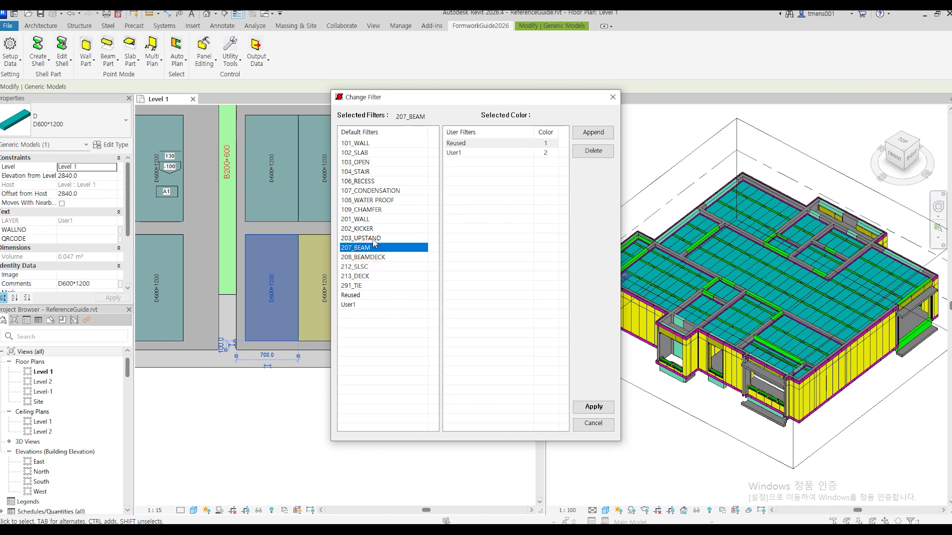
click(371, 277)
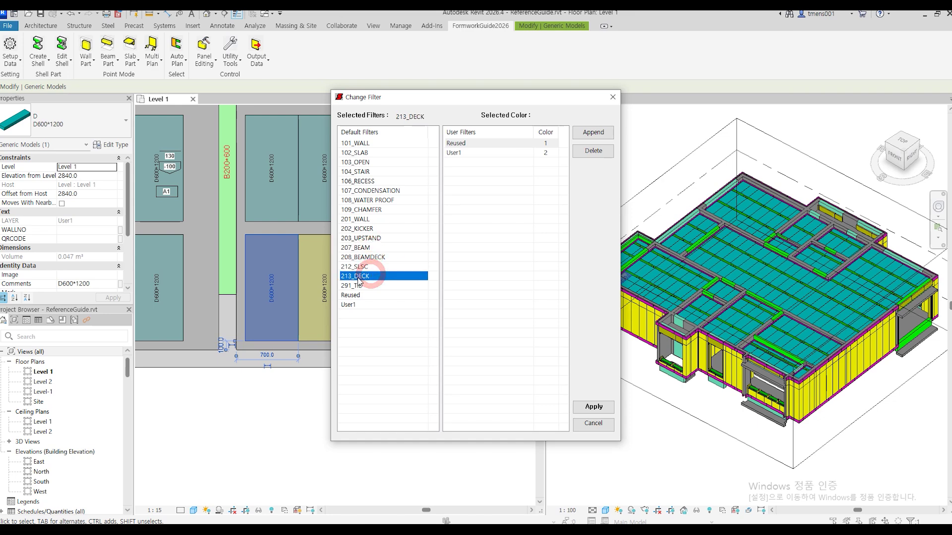
click(591, 408)
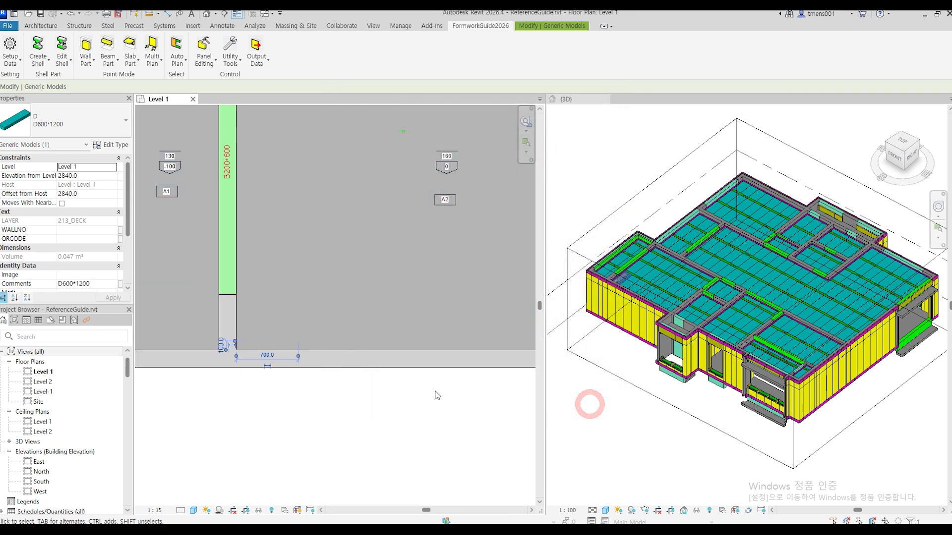
click(392, 398)
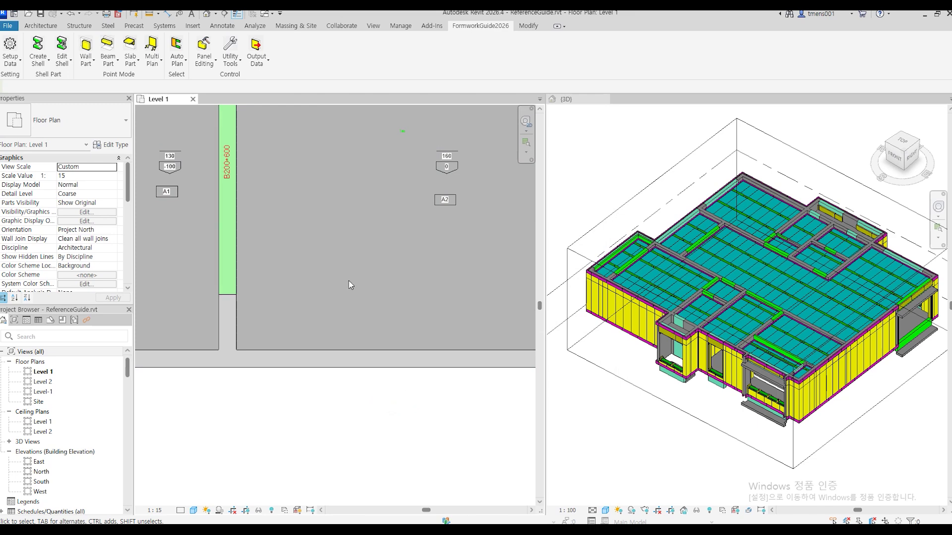
Use Filter Setting to switch the 213_DECK filter back on for the Level 1 plan.
click(230, 49)
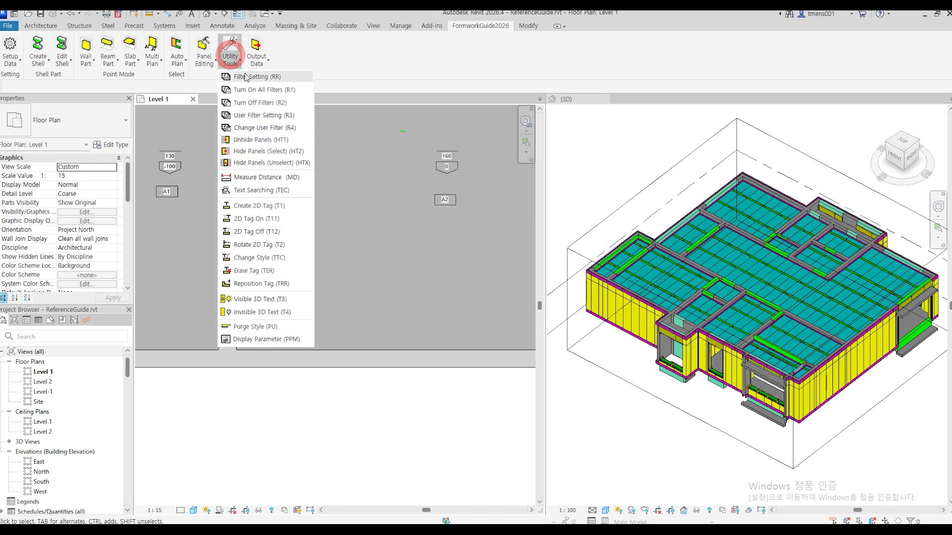
click(246, 77)
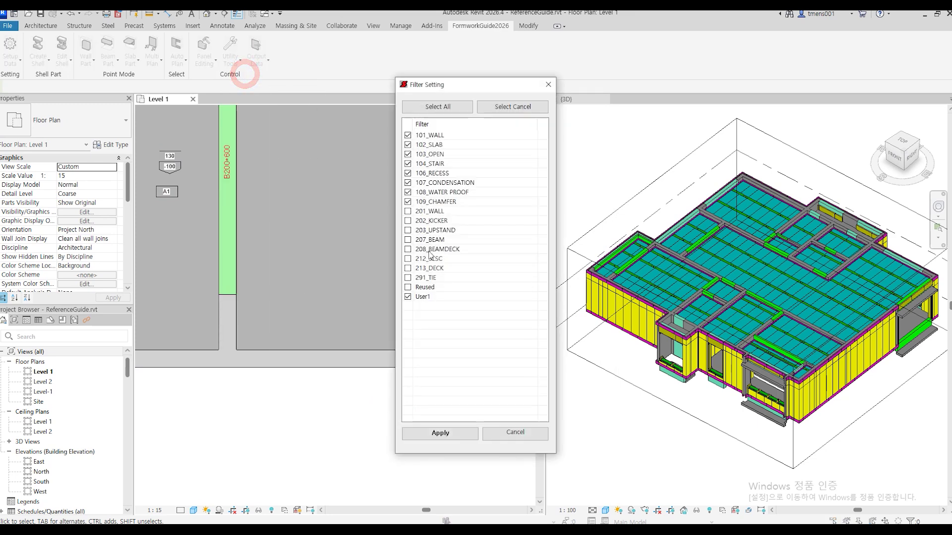
click(431, 268)
click(457, 433)
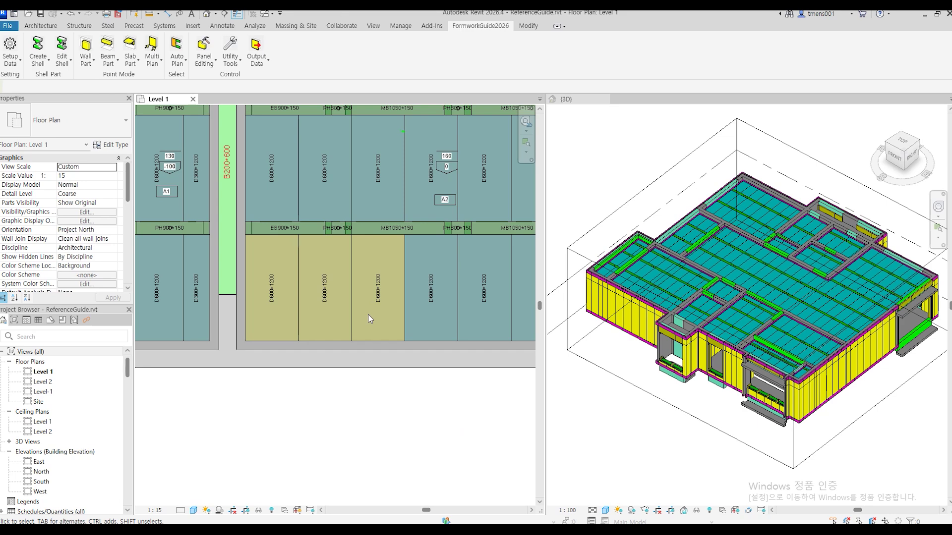
Use Panel Color to restore the original color of the three yellow D600*1200 deck panels.
click(207, 61)
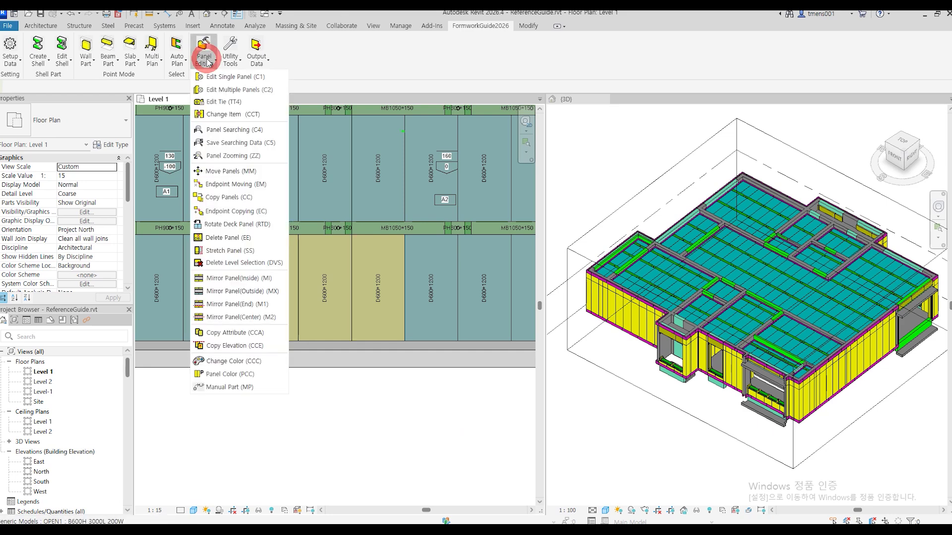
click(230, 58)
click(231, 60)
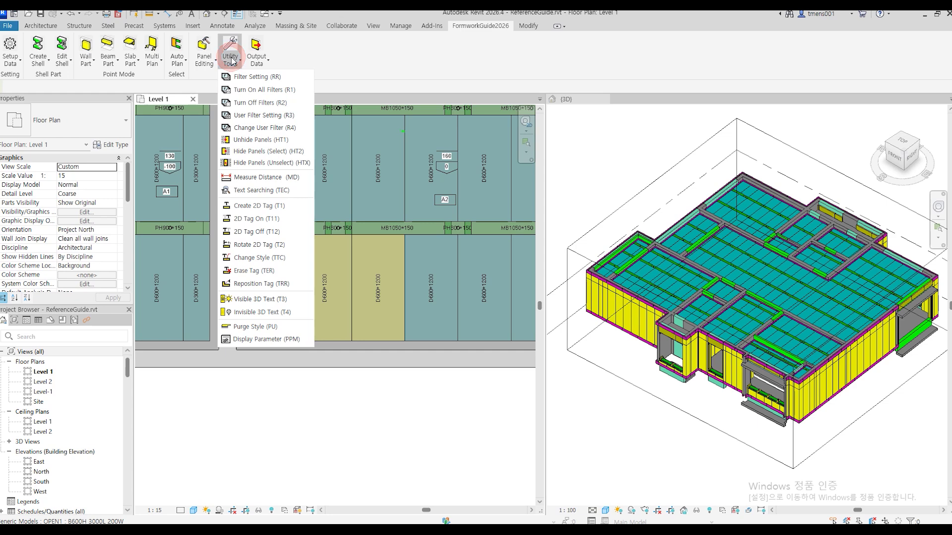
click(204, 55)
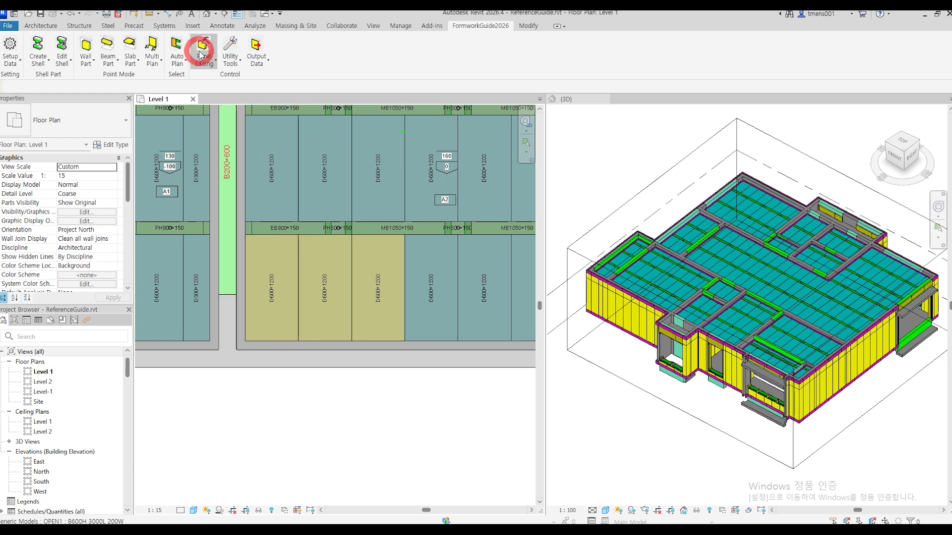
click(203, 56)
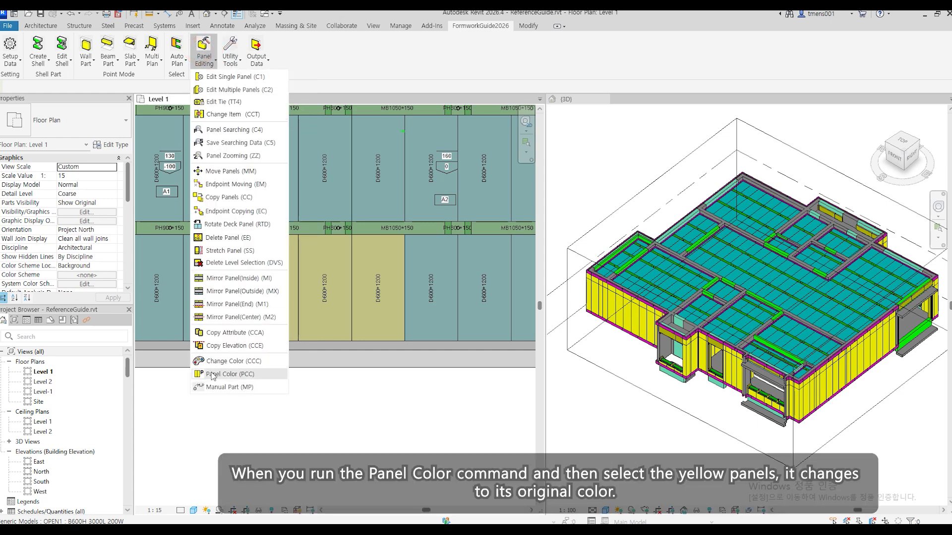
click(231, 378)
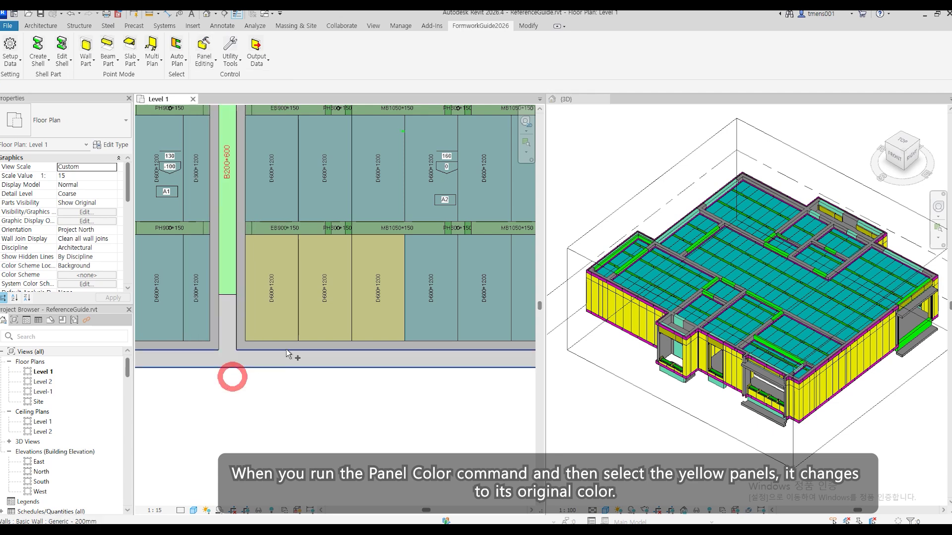
click(366, 312)
click(330, 313)
click(280, 312)
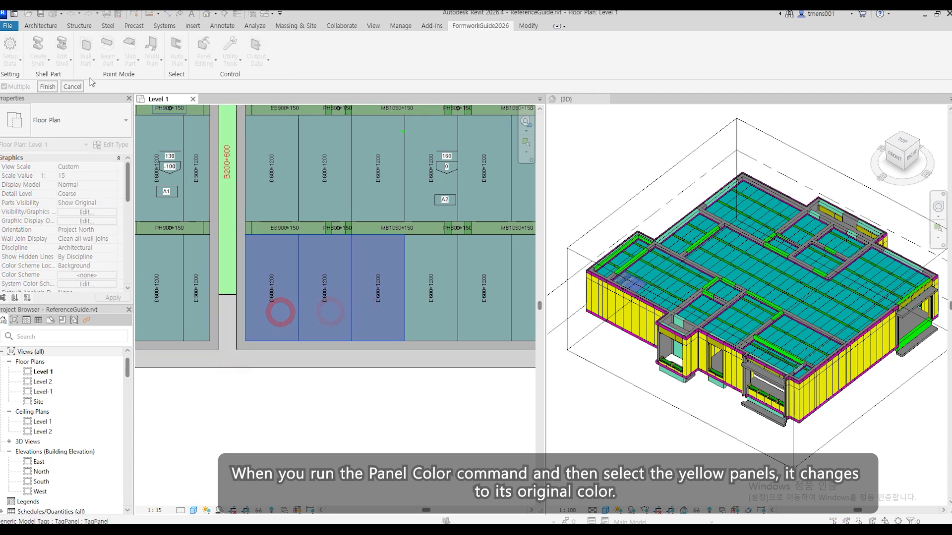
click(47, 87)
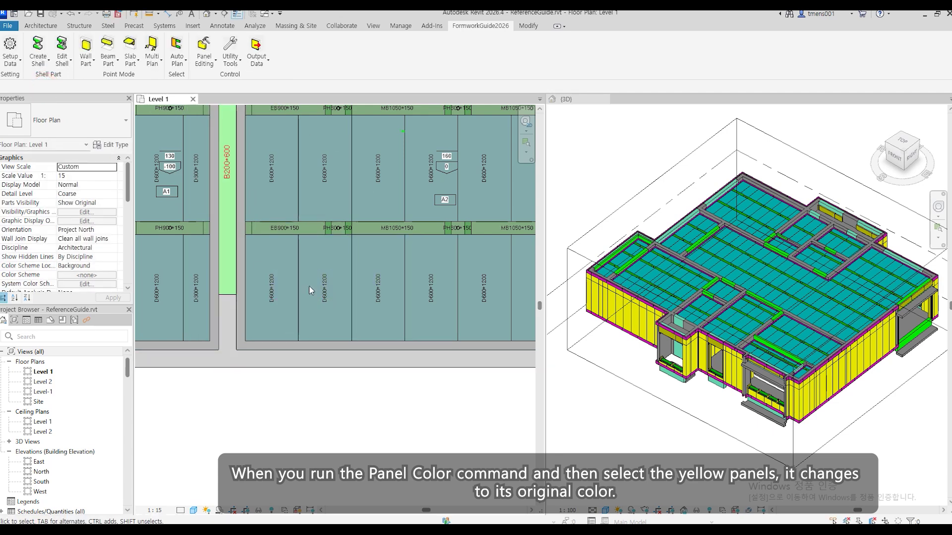
click(337, 429)
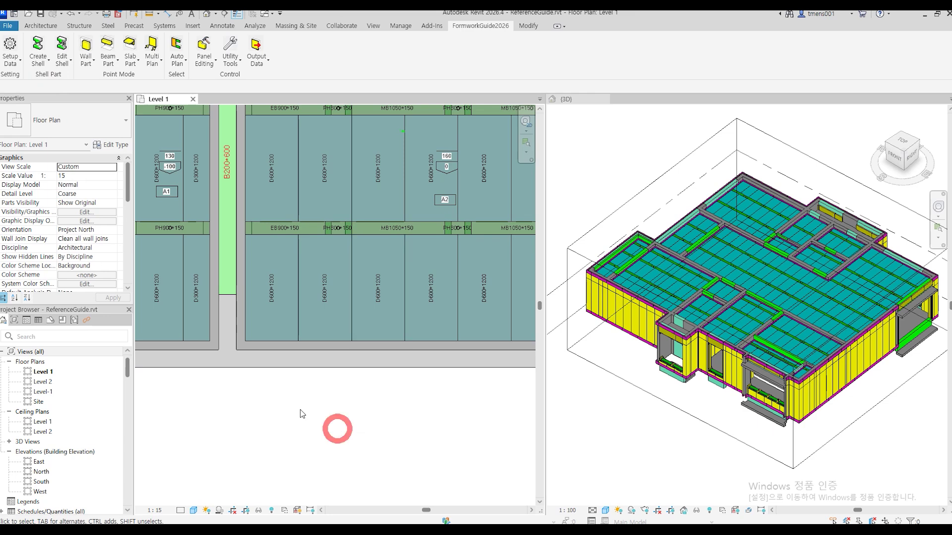
Use Hide Panels (Select) on the bottom row of deck panels in room A2 of the Level 1 plan.
scroll(283, 409, down, 1)
scroll(283, 409, down, 4)
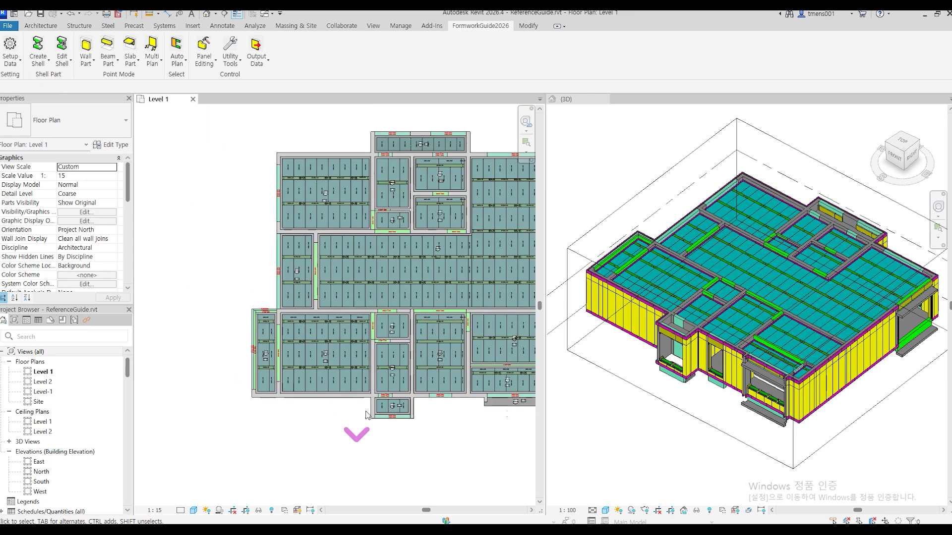
middle_drag(402, 427, 373, 417)
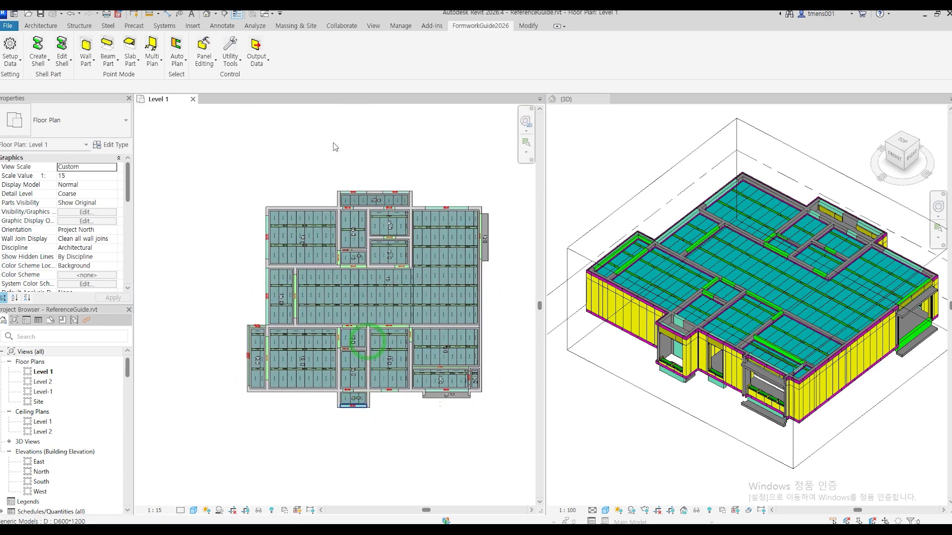
click(237, 52)
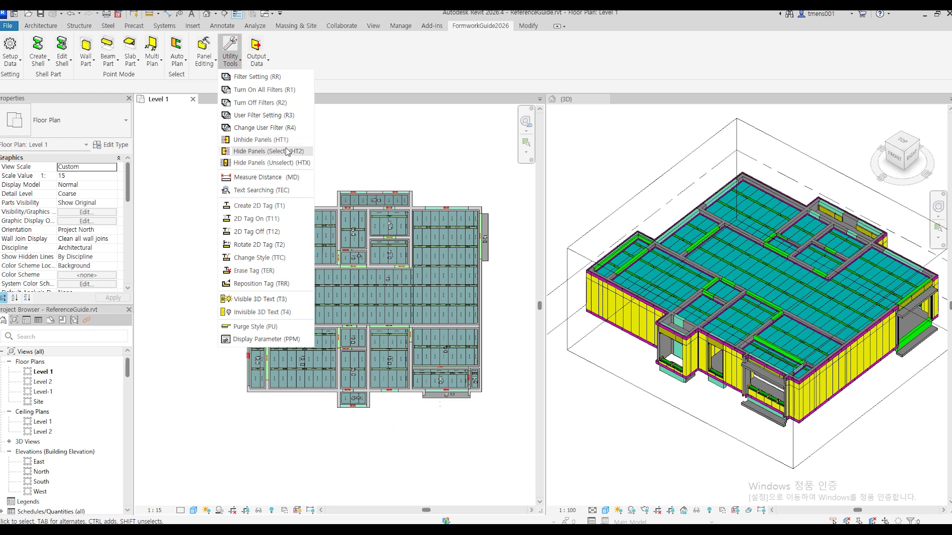
click(259, 151)
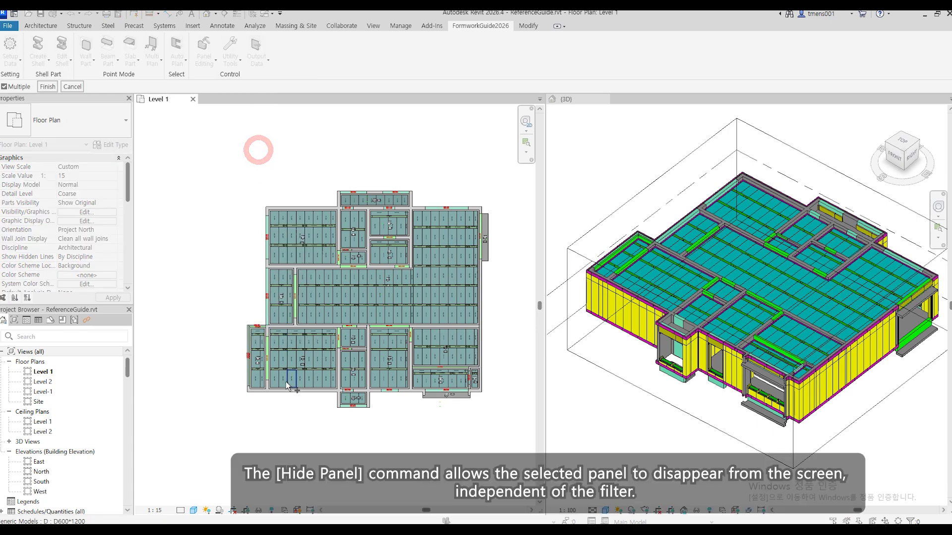
scroll(286, 385, up, 3)
scroll(292, 386, up, 1)
drag(427, 381, 261, 371)
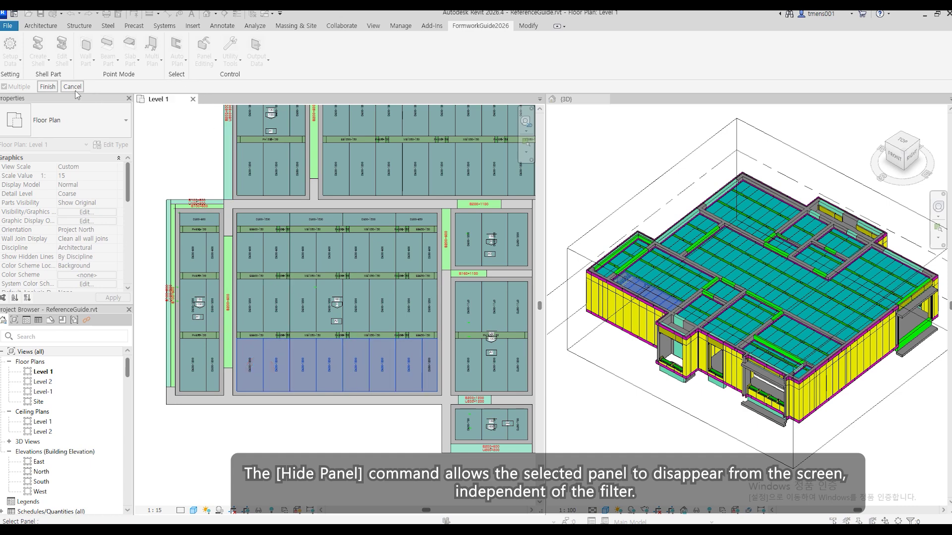
click(48, 86)
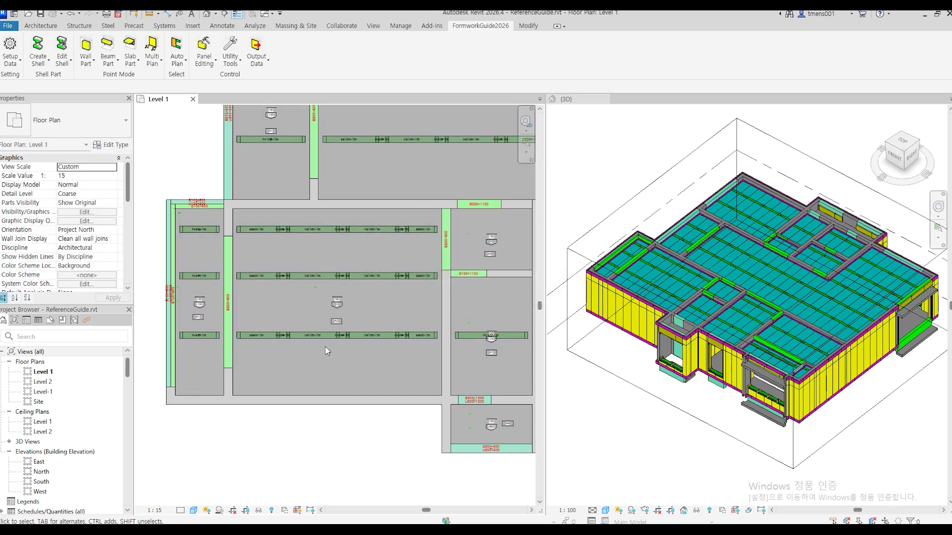
Repeat Hide Panels (Select) for an EB900*150 panel and an MB1050*150 panel in room A2's lowest beam row.
key(Return)
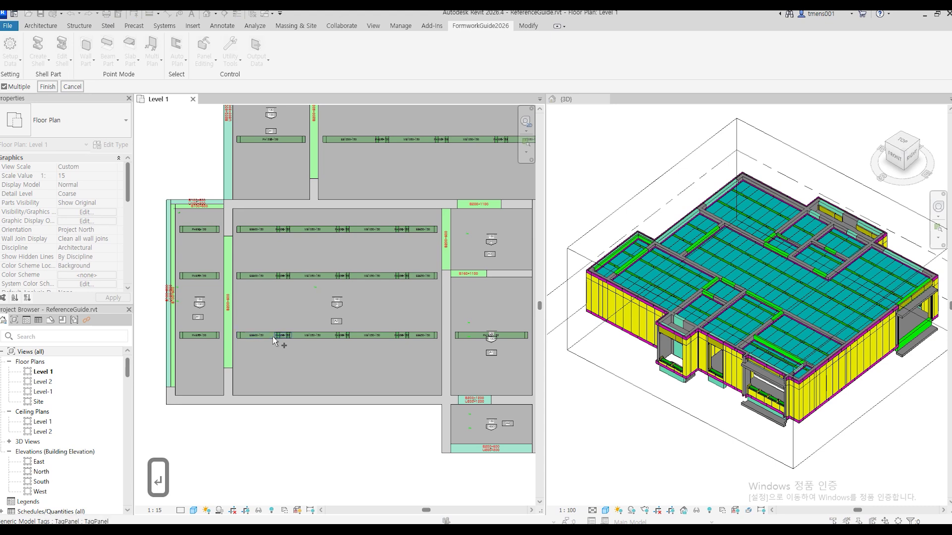
click(269, 338)
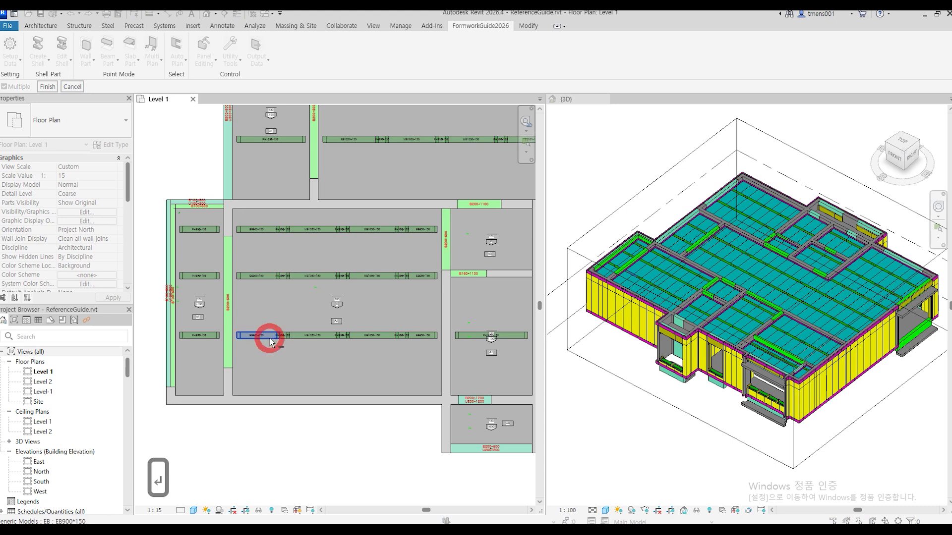
click(49, 87)
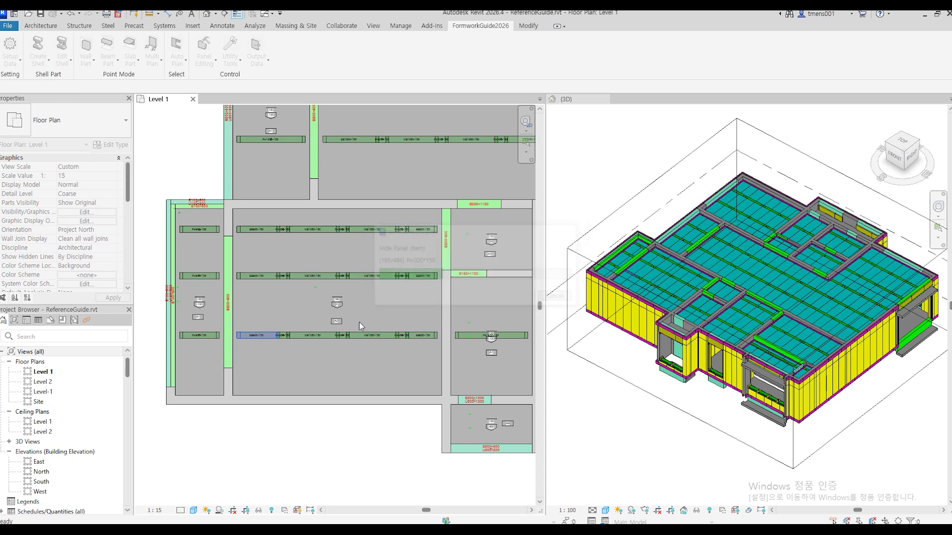
key(Return)
click(322, 335)
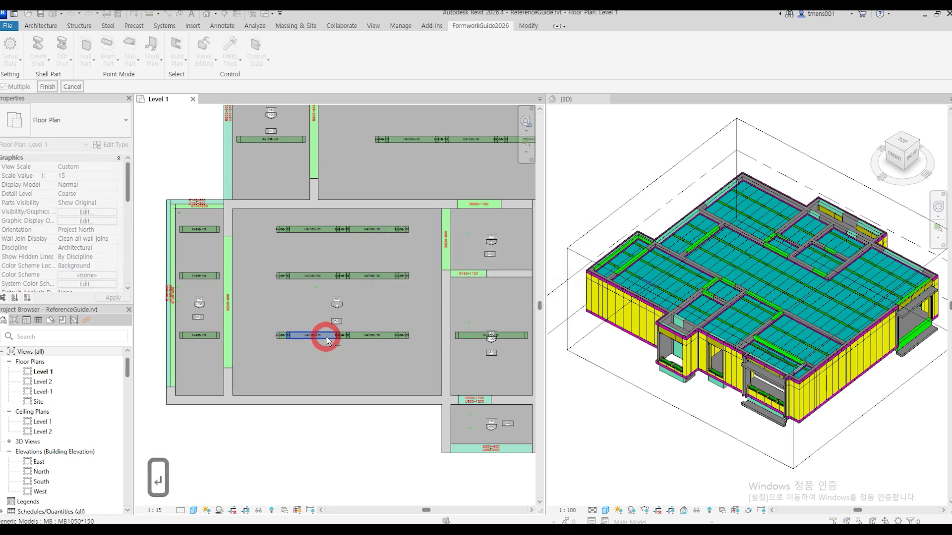
click(47, 86)
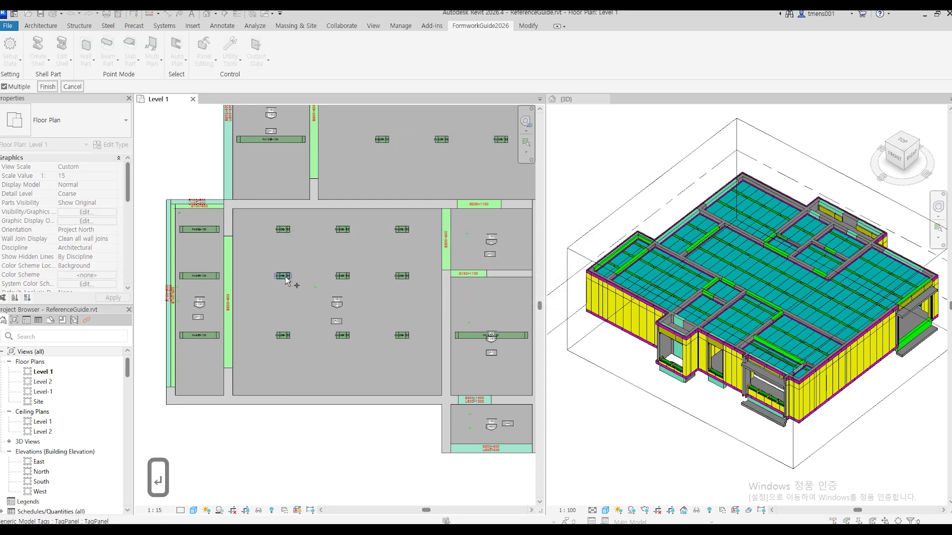
Use Hide Panels (Select) on a PH300*150 panel in room A2.
scroll(276, 317, up, 5)
click(309, 358)
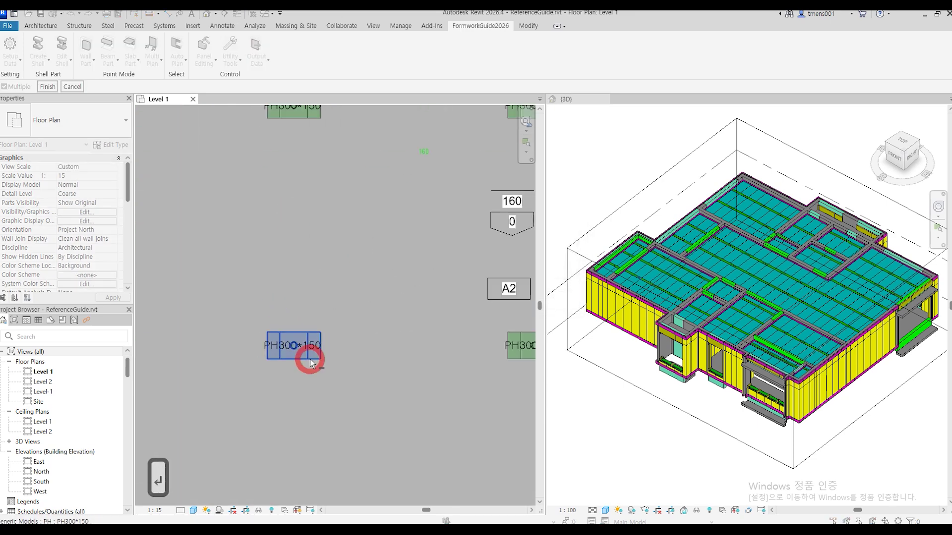
click(46, 87)
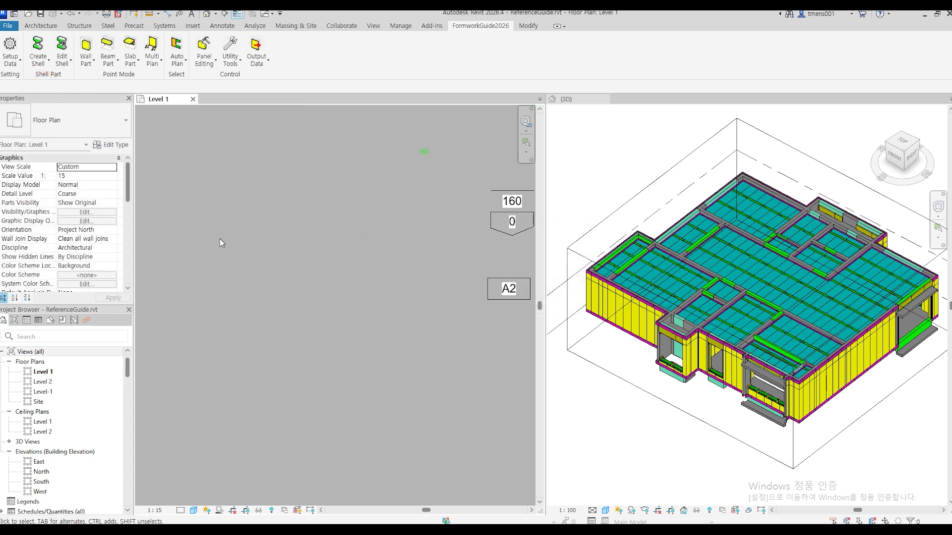
Run Unhide Panels to display all hidden panels on the Level 1 plan again.
scroll(403, 281, down, 5)
scroll(394, 283, down, 6)
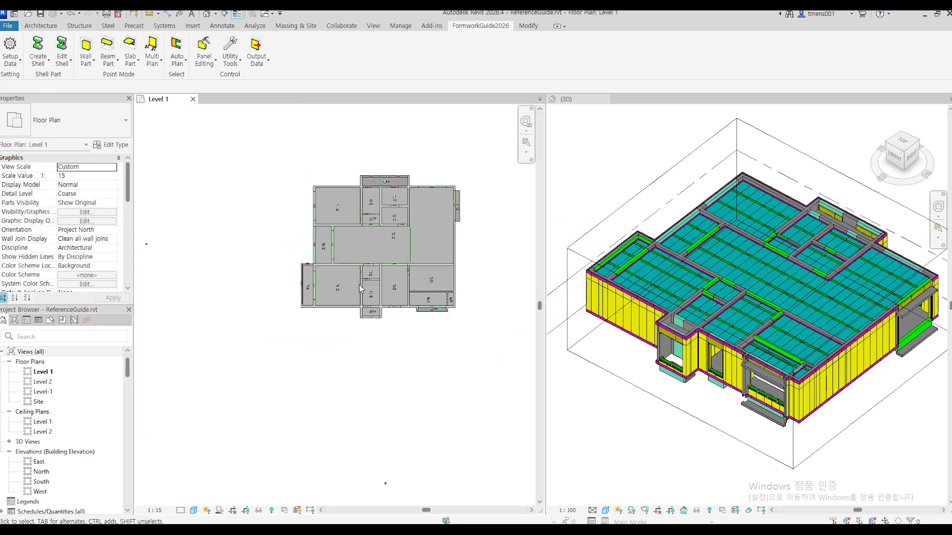
scroll(406, 254, up, 2)
middle_drag(406, 254, 404, 289)
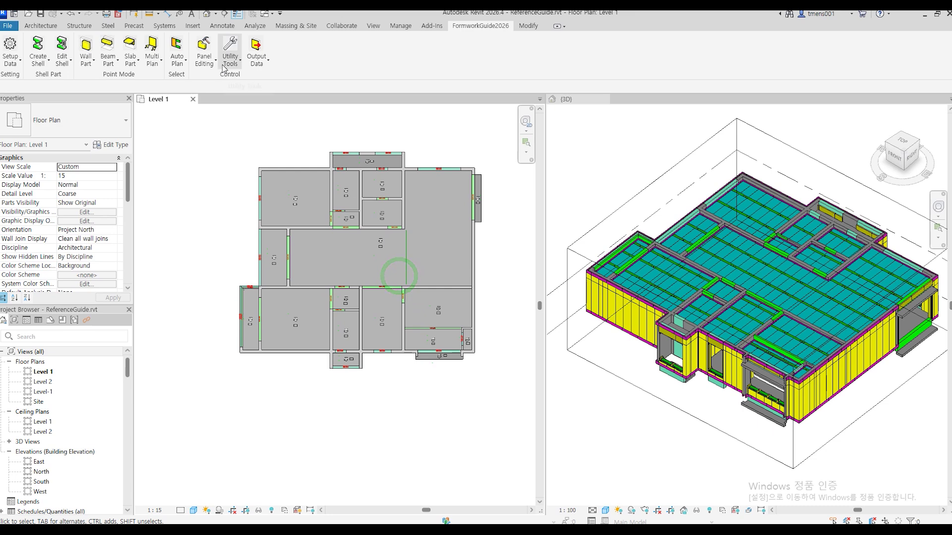
click(225, 60)
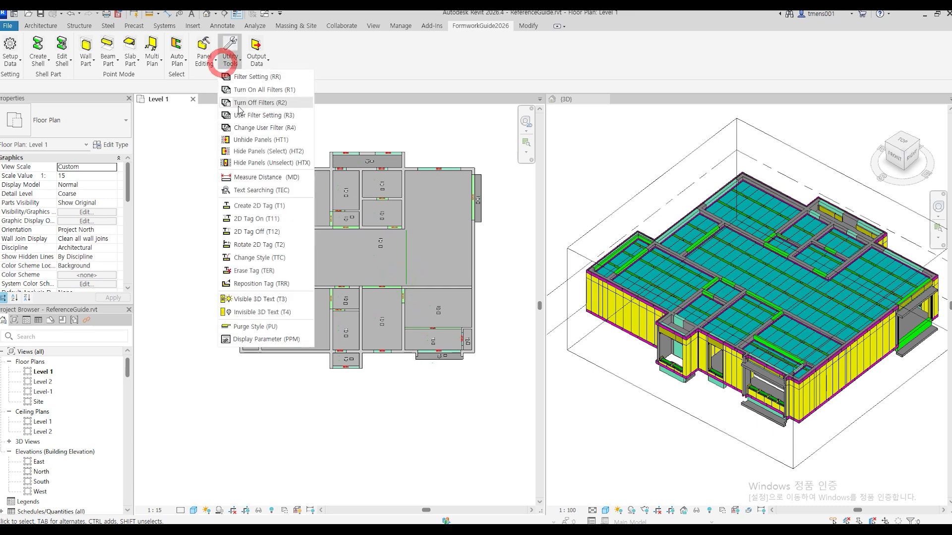
click(251, 140)
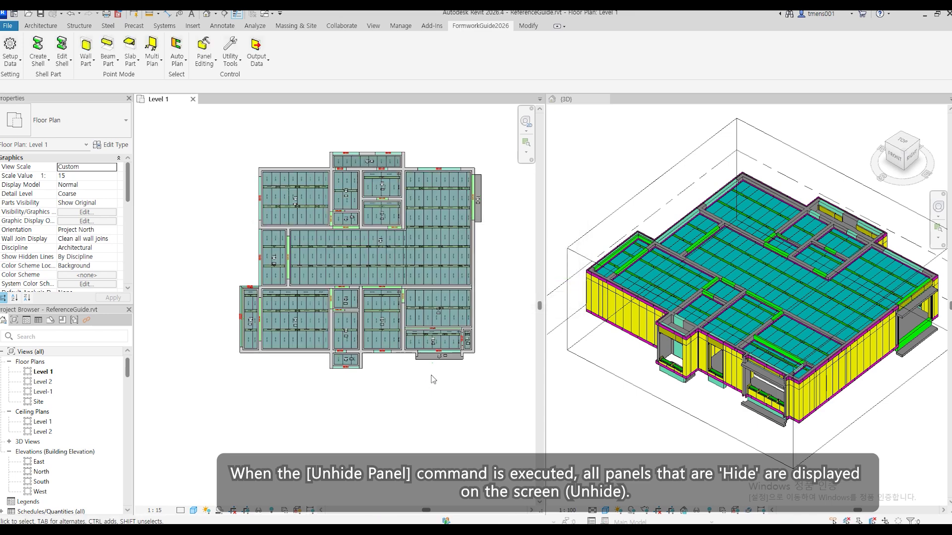
Use Hide Panels (Unselect) with the leftmost deck panel in room A2's bottom row as the selection to keep.
scroll(280, 340, up, 5)
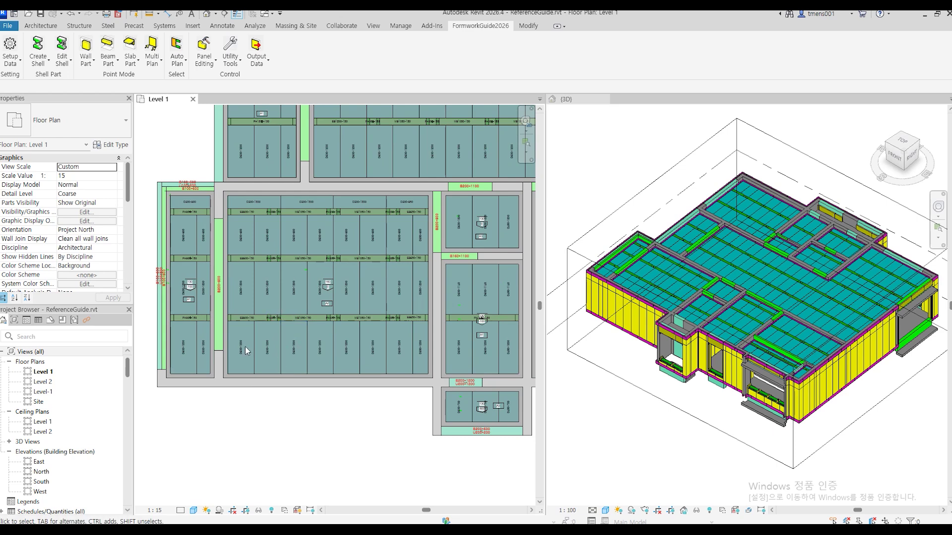
click(233, 58)
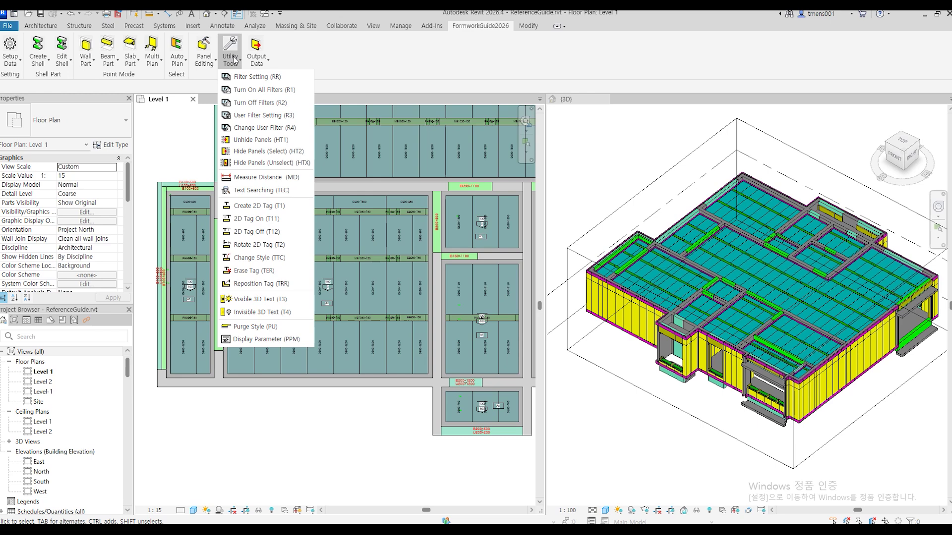
click(267, 165)
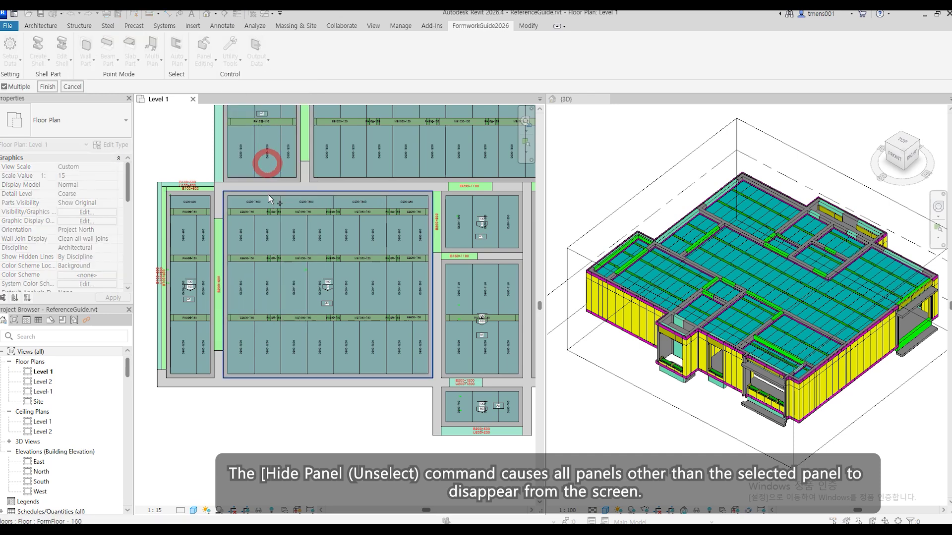
click(236, 365)
click(48, 86)
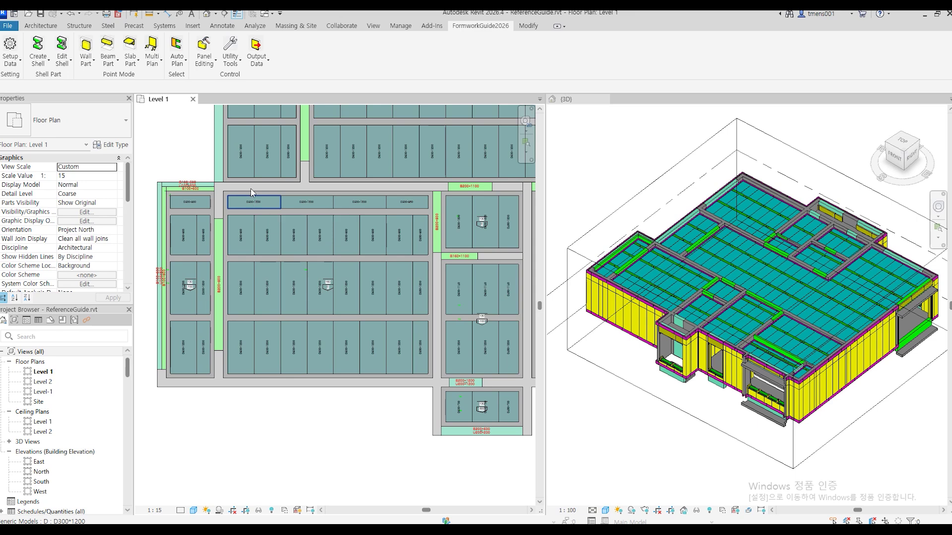
click(230, 50)
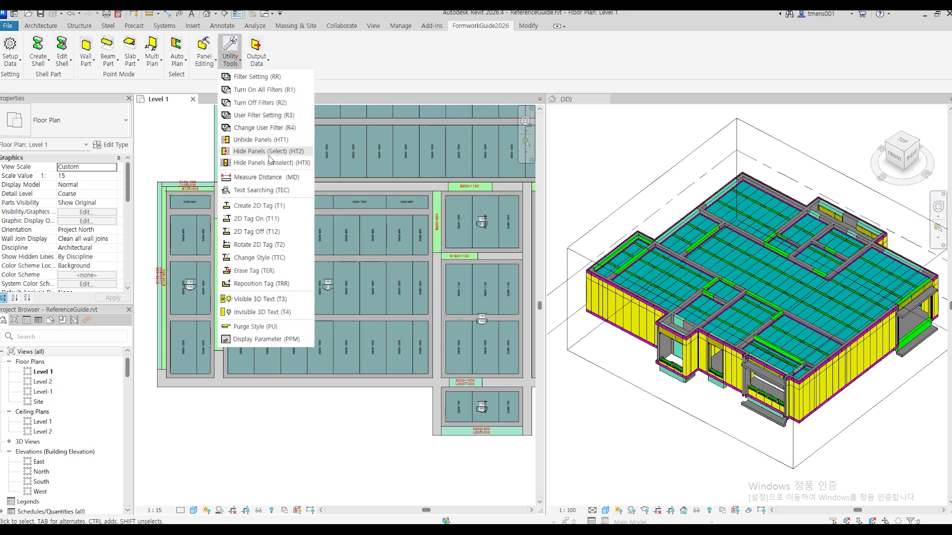
click(298, 438)
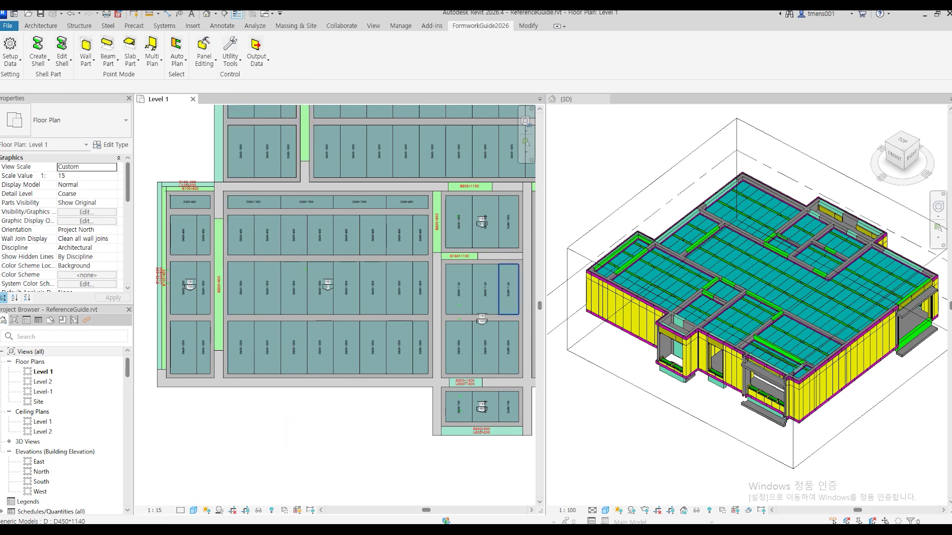